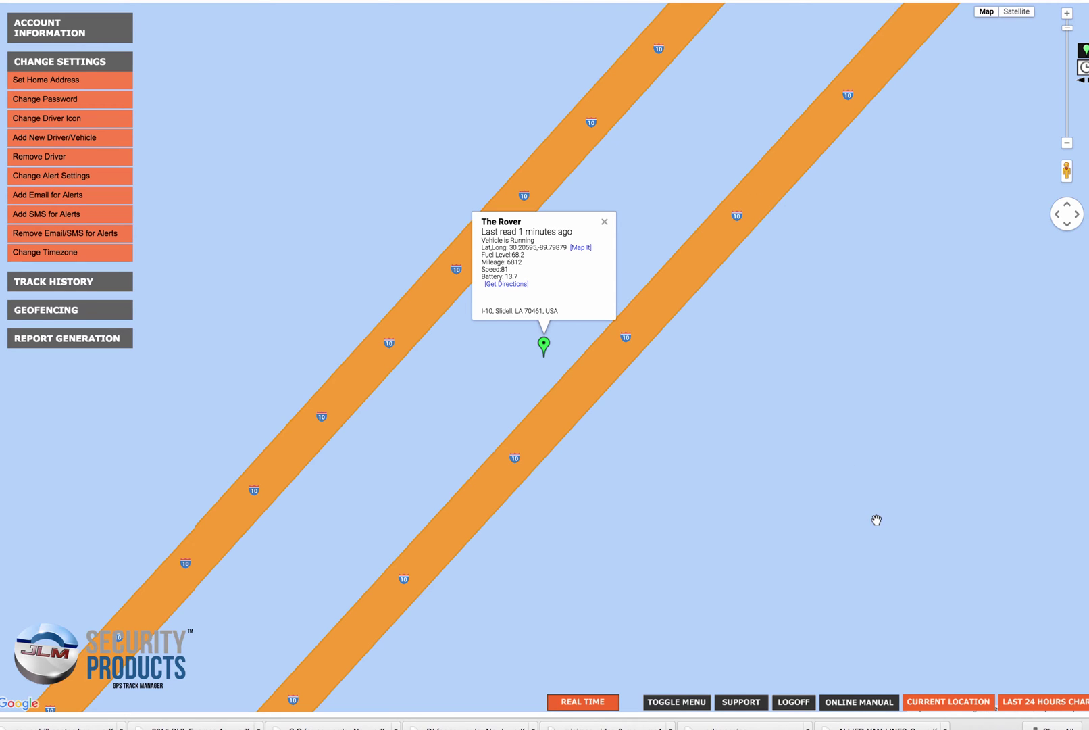
Reload The Rover's current position on I-10 in Slidell, LA, with its status popup.
{"action": "left_click", "coordinate": [936, 704]}
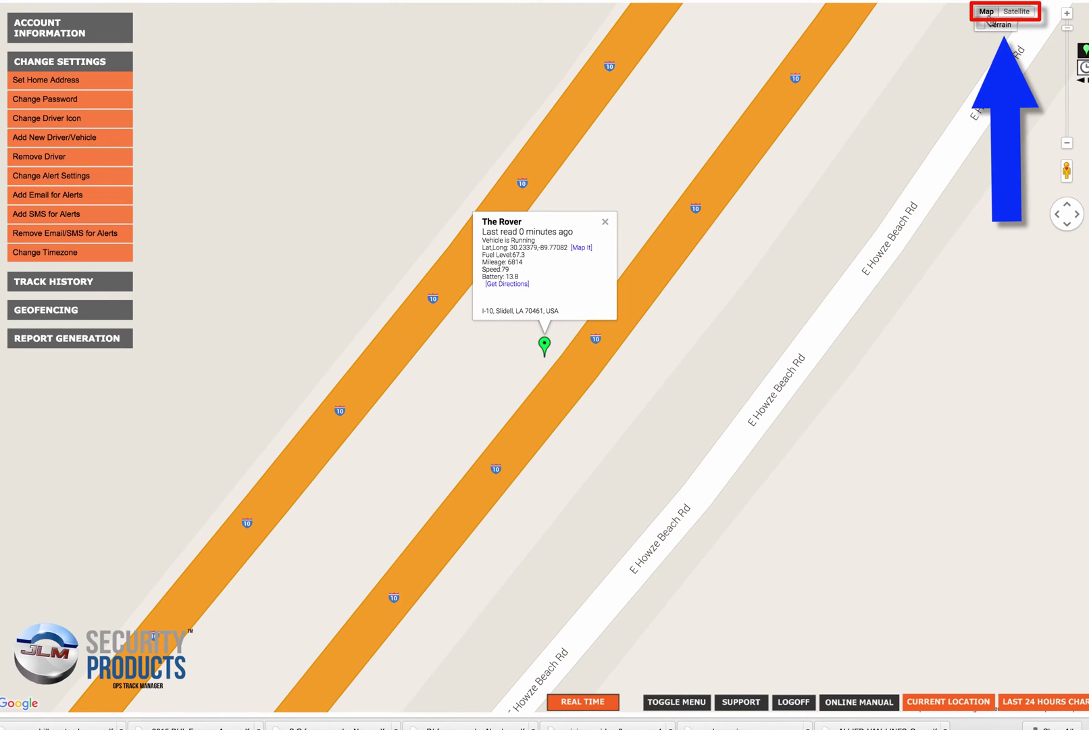
Switch the map to satellite imagery and zoom out around The Rover.
{"action": "left_click", "coordinate": [1017, 12]}
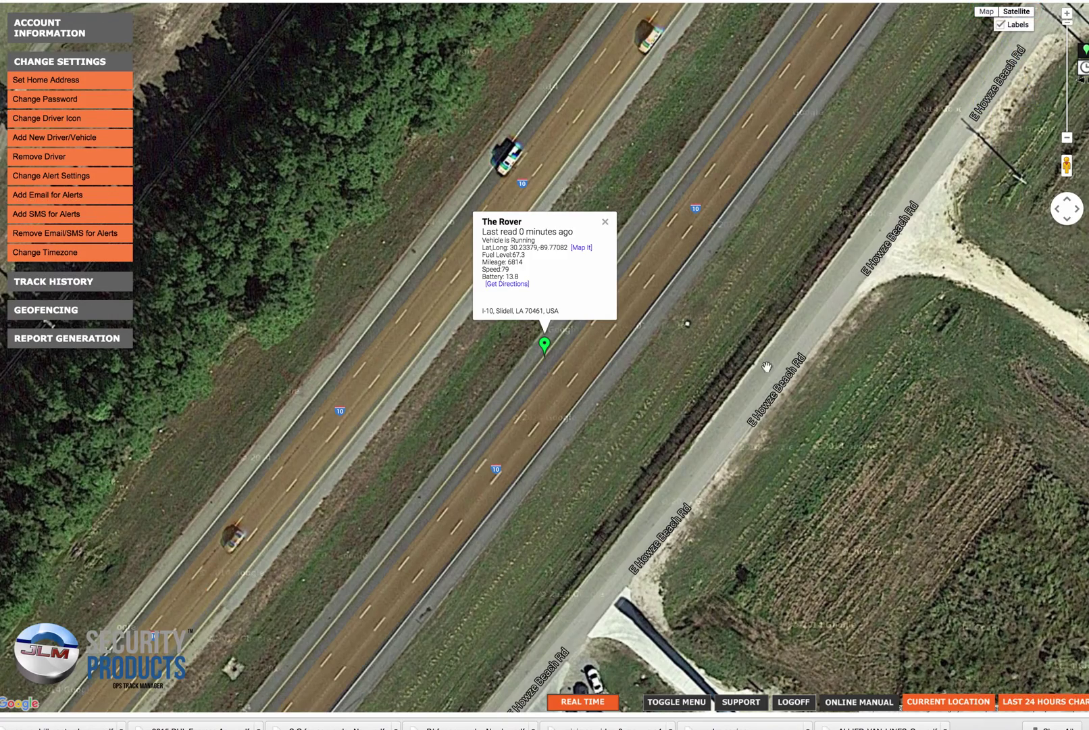
{"action": "scroll", "coordinate": [400, 472], "scroll_direction": "down", "scroll_amount": 2}
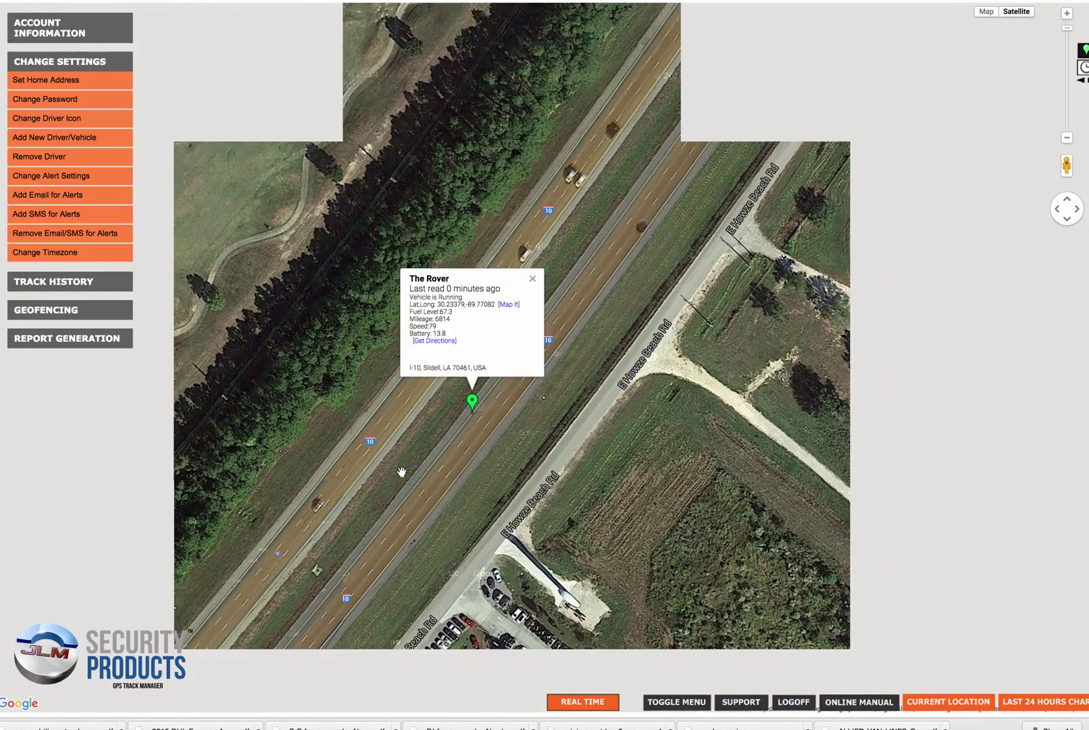
{"action": "scroll", "coordinate": [451, 480], "scroll_direction": "down", "scroll_amount": 2}
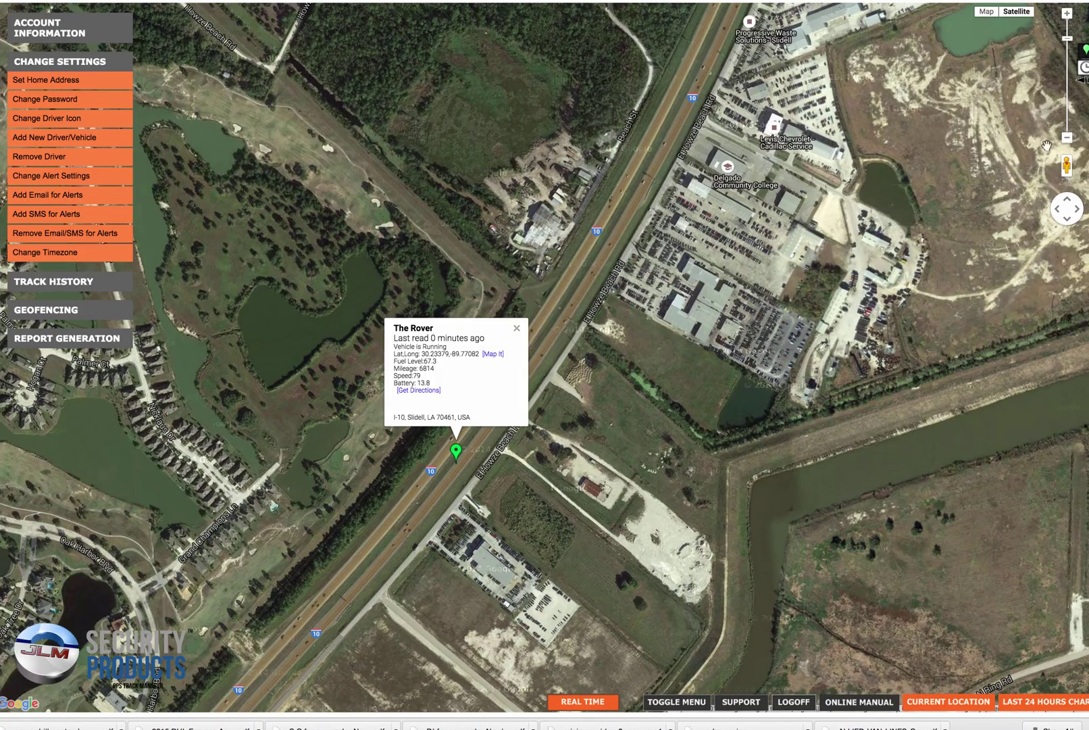
{"action": "left_click", "coordinate": [1068, 139]}
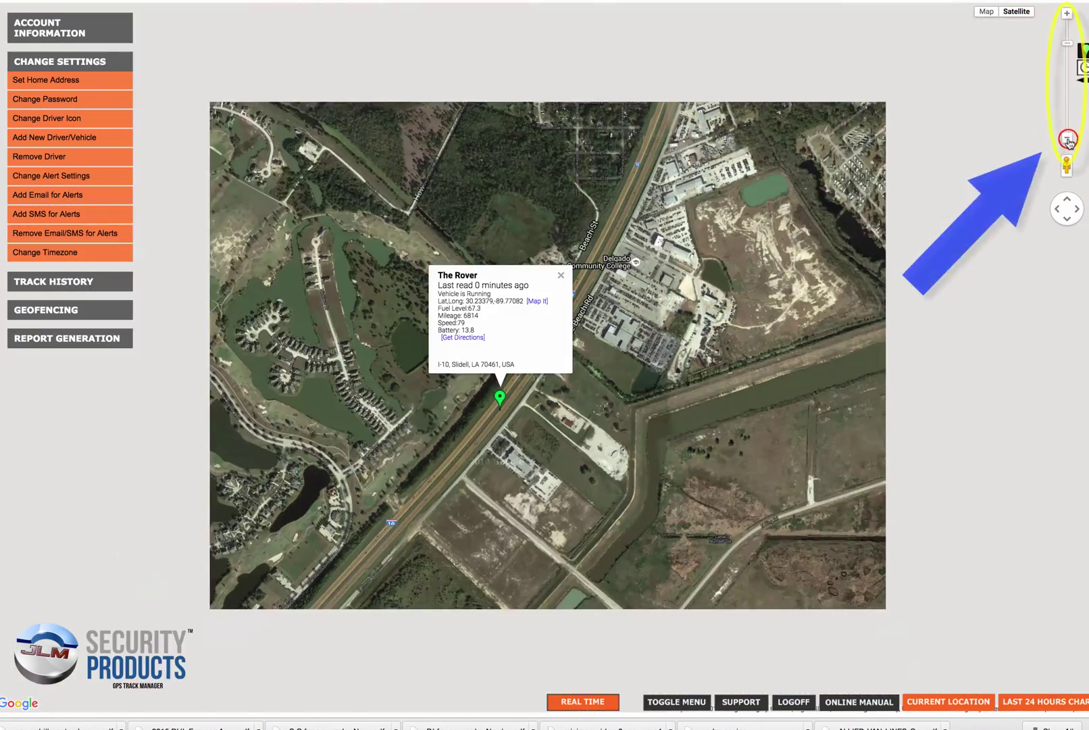
{"action": "left_click", "coordinate": [1068, 139]}
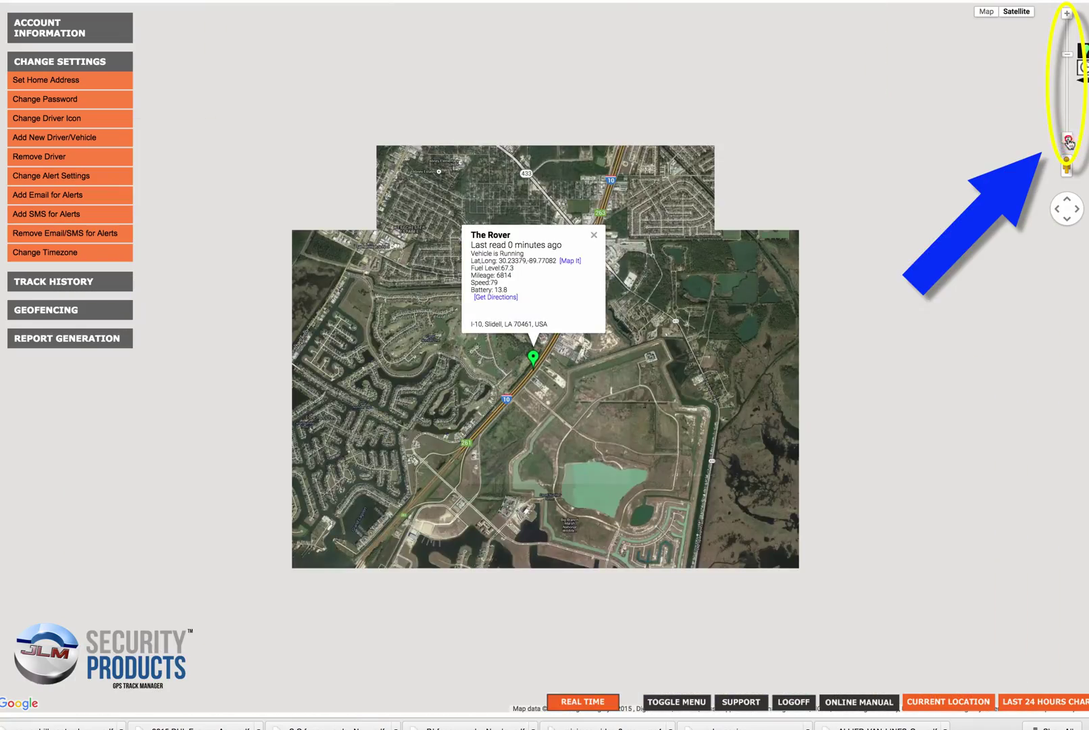
{"action": "left_click", "coordinate": [1068, 139]}
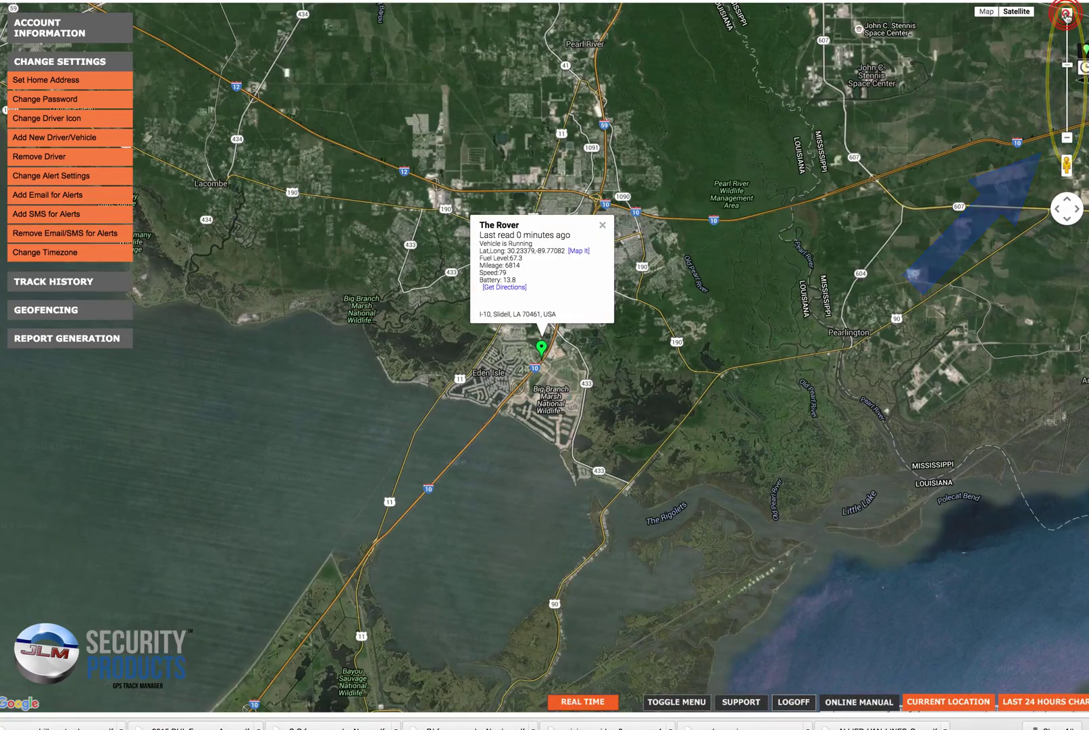
Zoom back in and recentre on The Rover's current position on I-10, speed 84.
{"action": "left_click", "coordinate": [1066, 14]}
{"action": "left_click", "coordinate": [1067, 13]}
{"action": "left_click", "coordinate": [1066, 14]}
{"action": "left_click", "coordinate": [1066, 14]}
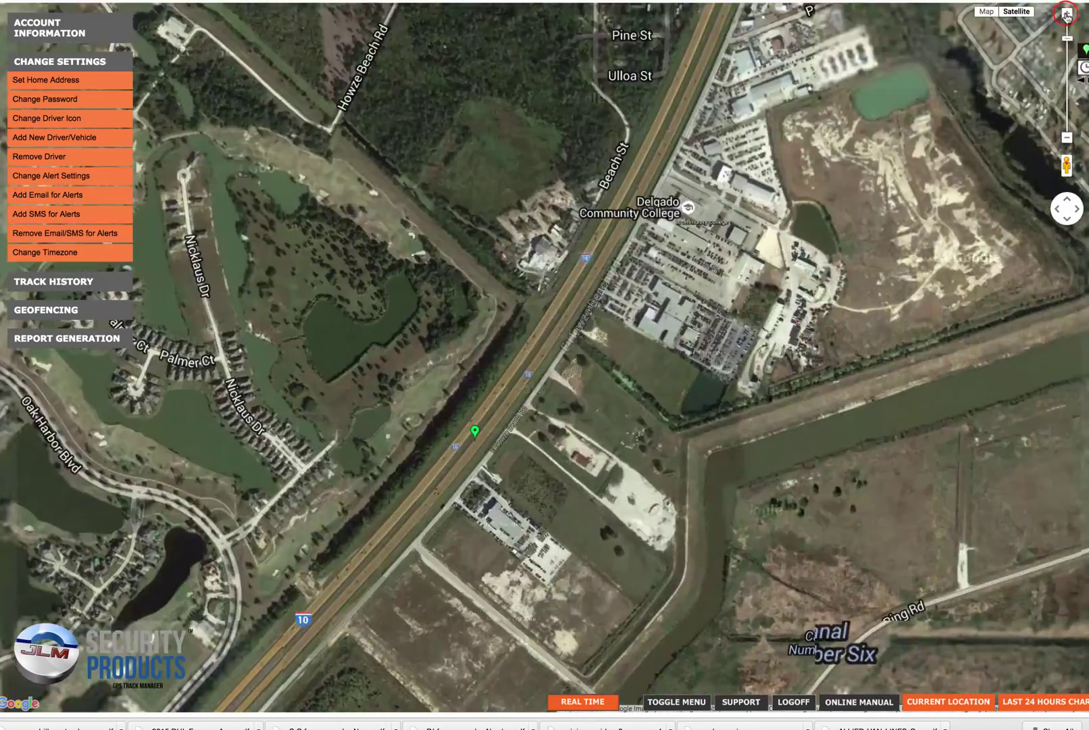
{"action": "left_click", "coordinate": [939, 701]}
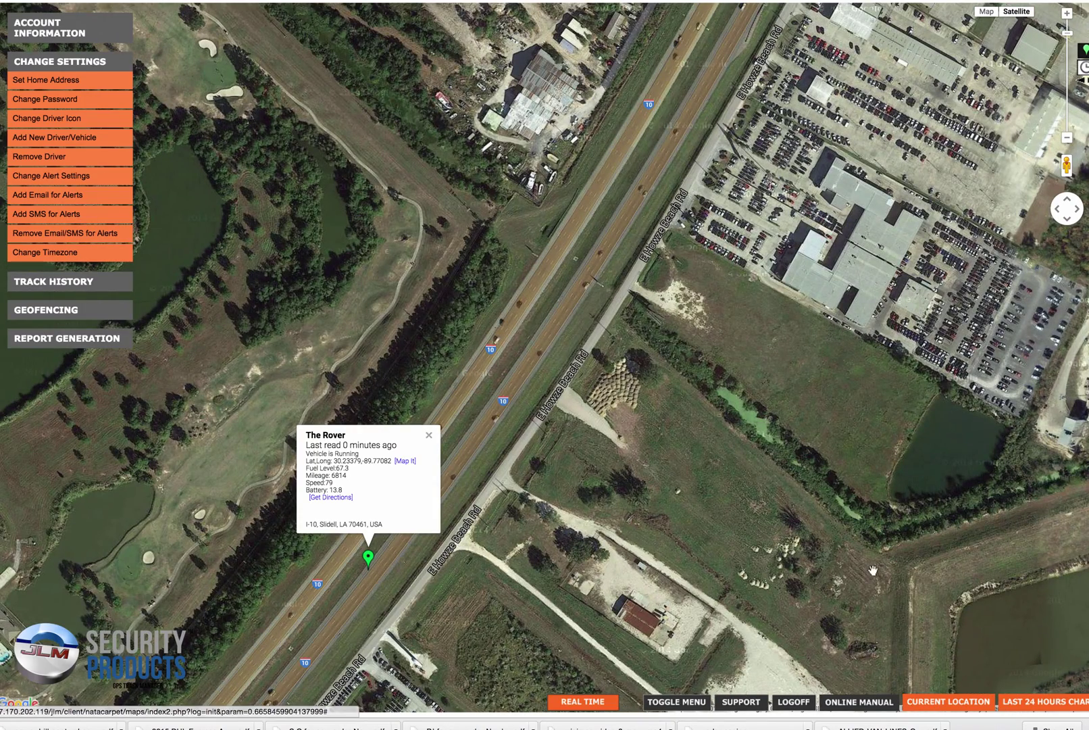
{"action": "left_click", "coordinate": [948, 702]}
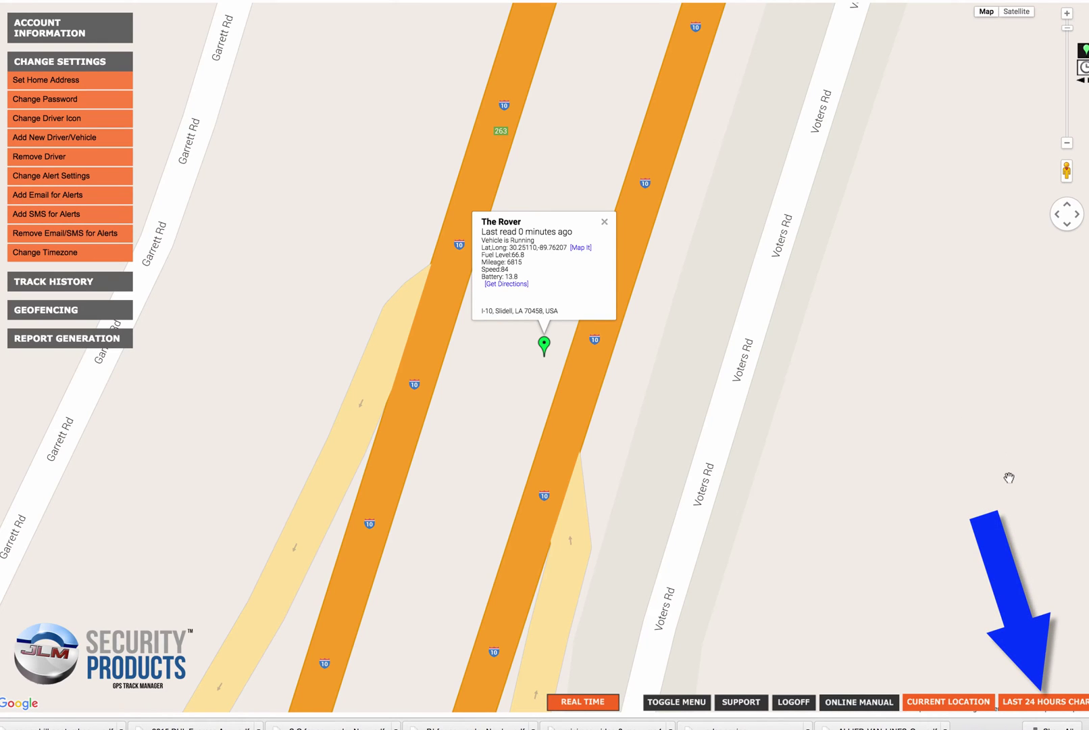
Chart The Rover's last 24 hours as a route from New Orleans to Slidell.
{"action": "mouse_move", "coordinate": [1041, 708]}
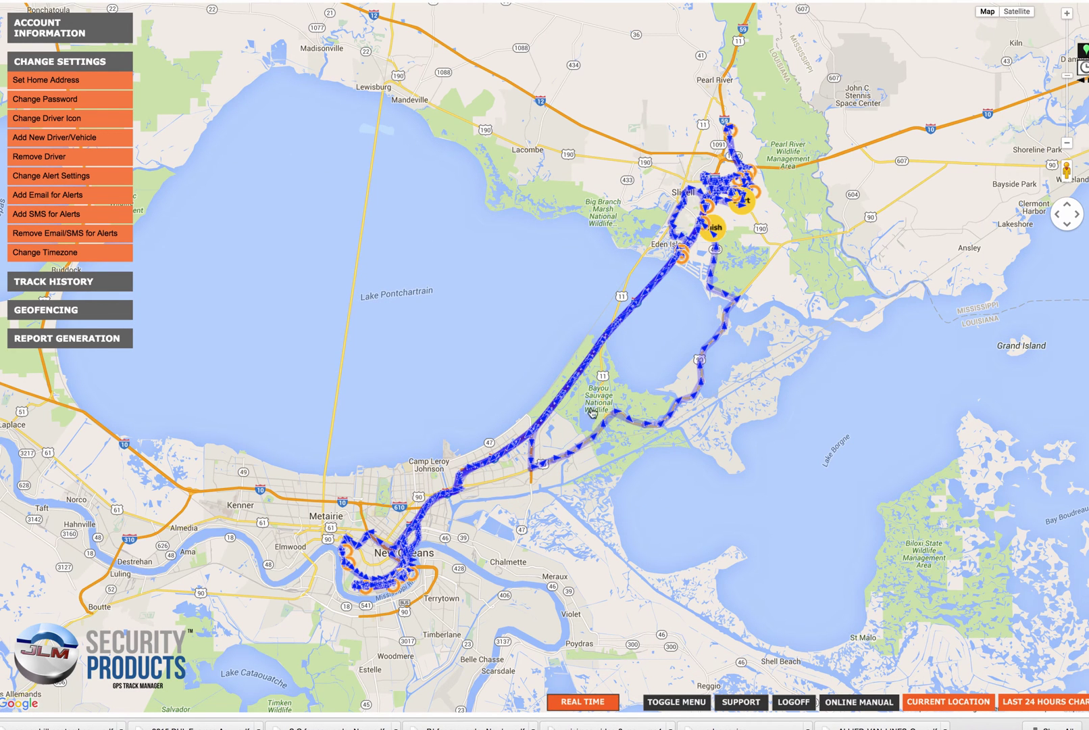
Open the Chef Menteur Hwy track point: 09/22/2015 09:25:46, heading E, speed 66.
{"action": "scroll", "coordinate": [572, 389], "scroll_direction": "down", "scroll_amount": 1}
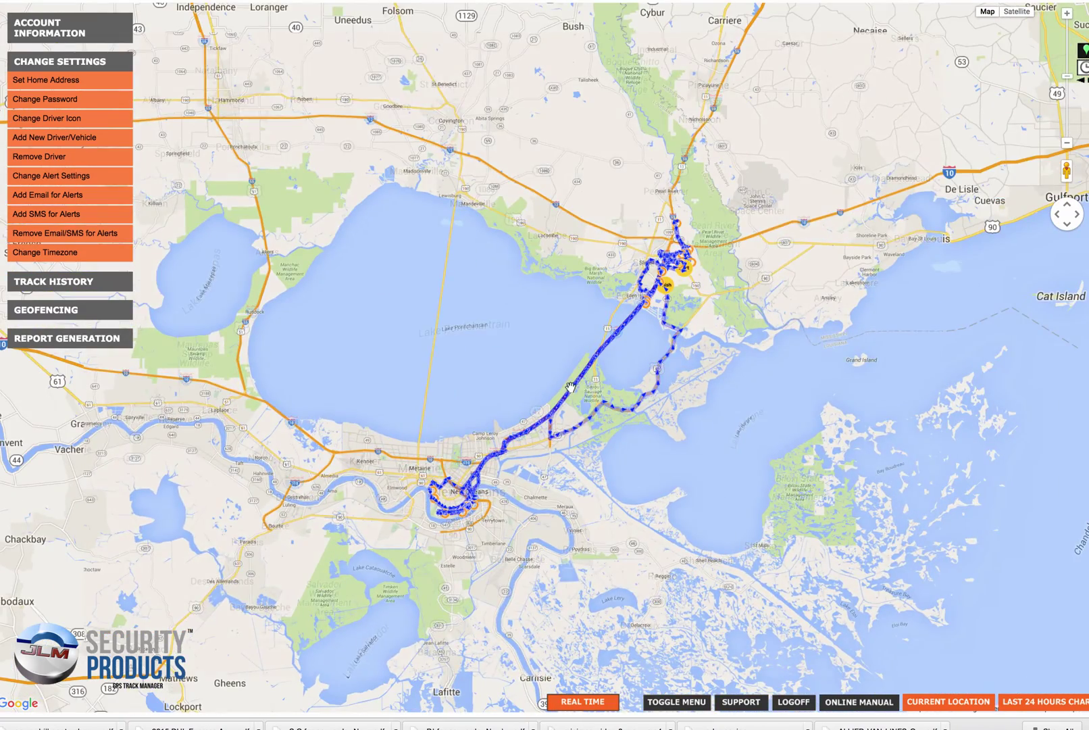
{"action": "scroll", "coordinate": [588, 387], "scroll_direction": "up", "scroll_amount": 3}
{"action": "scroll", "coordinate": [676, 419], "scroll_direction": "up", "scroll_amount": 3}
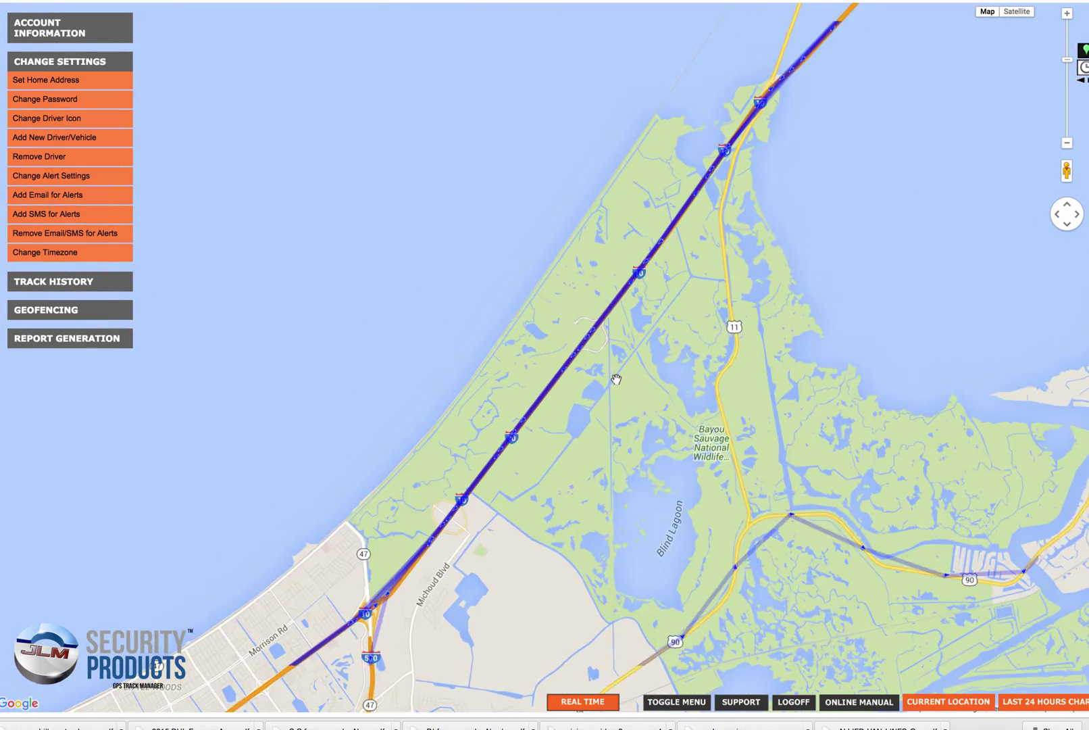
{"action": "scroll", "coordinate": [746, 454], "scroll_direction": "down", "scroll_amount": 3}
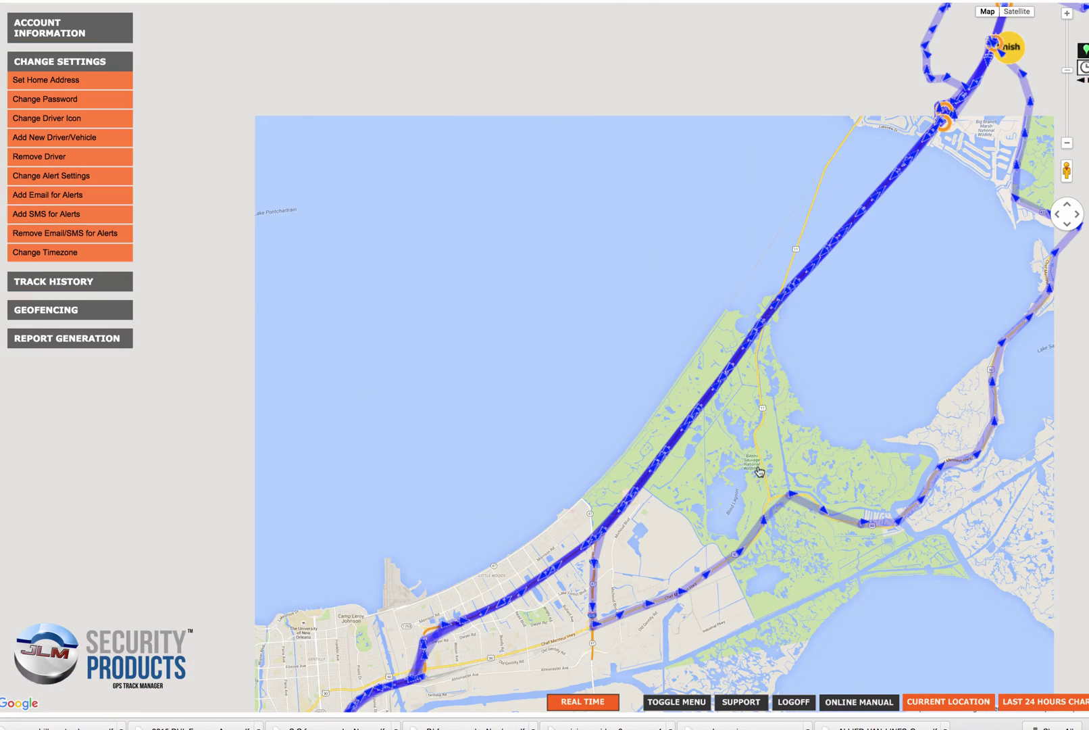
{"action": "left_click", "coordinate": [785, 487]}
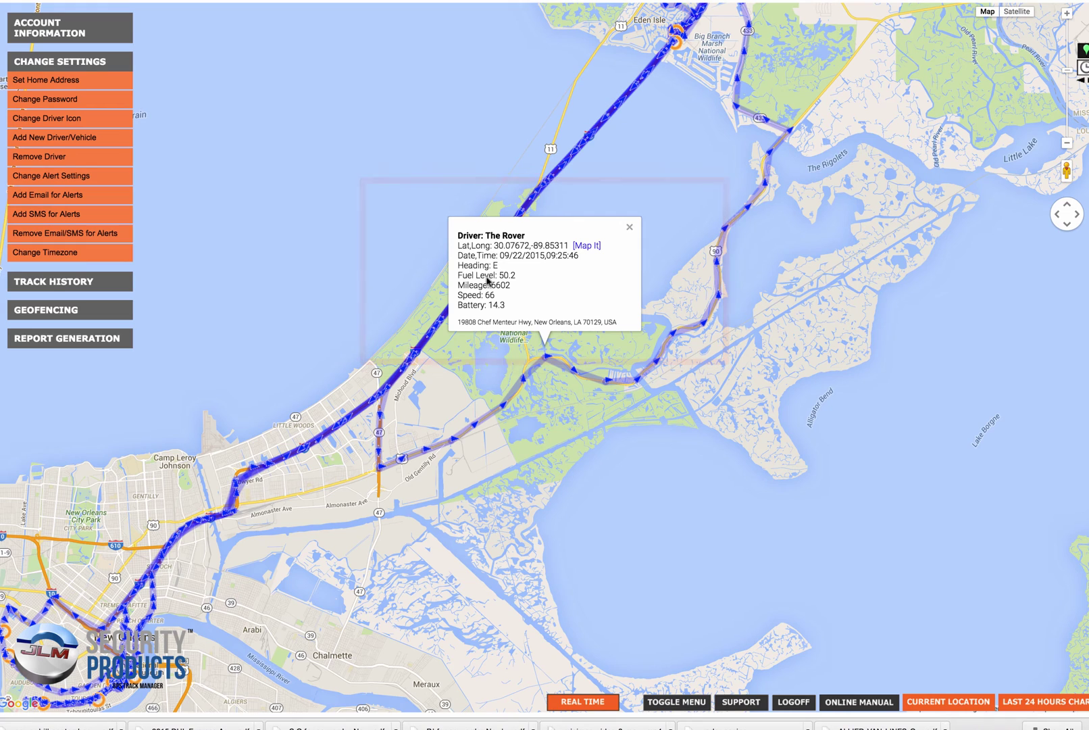
Highlight the track point's fuel 50.2, speed and battery 14.3 readings.
{"action": "left_click_drag", "start_coordinate": [464, 276], "coordinate": [505, 286]}
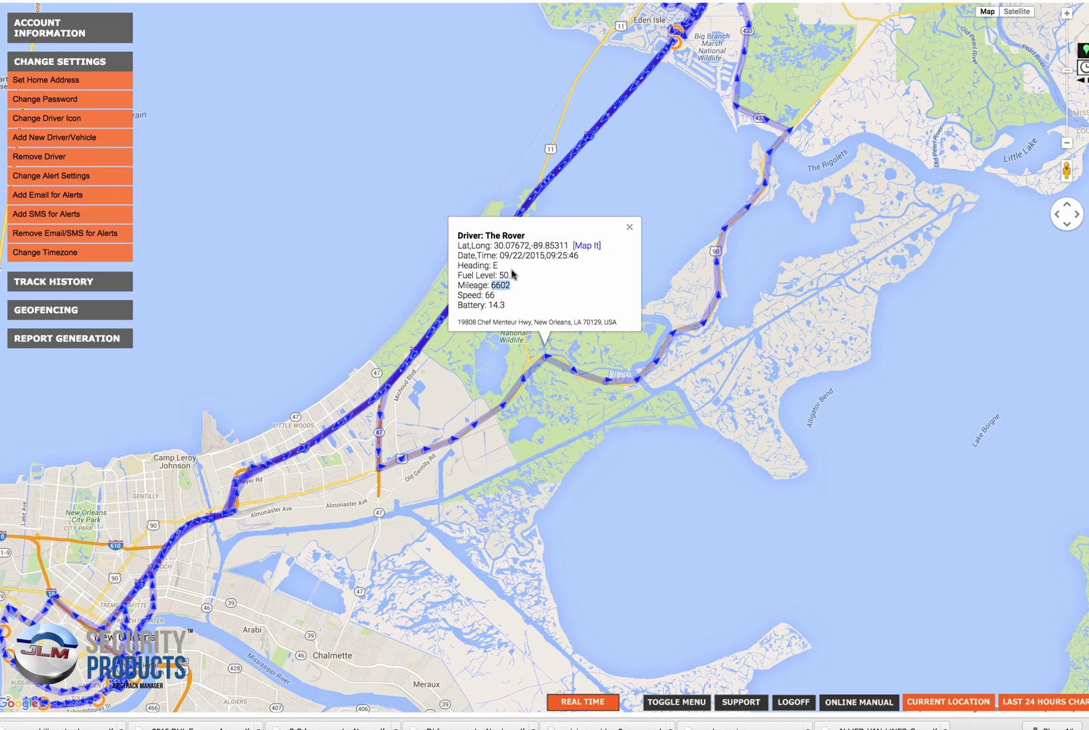
{"action": "left_click_drag", "start_coordinate": [458, 295], "coordinate": [500, 299]}
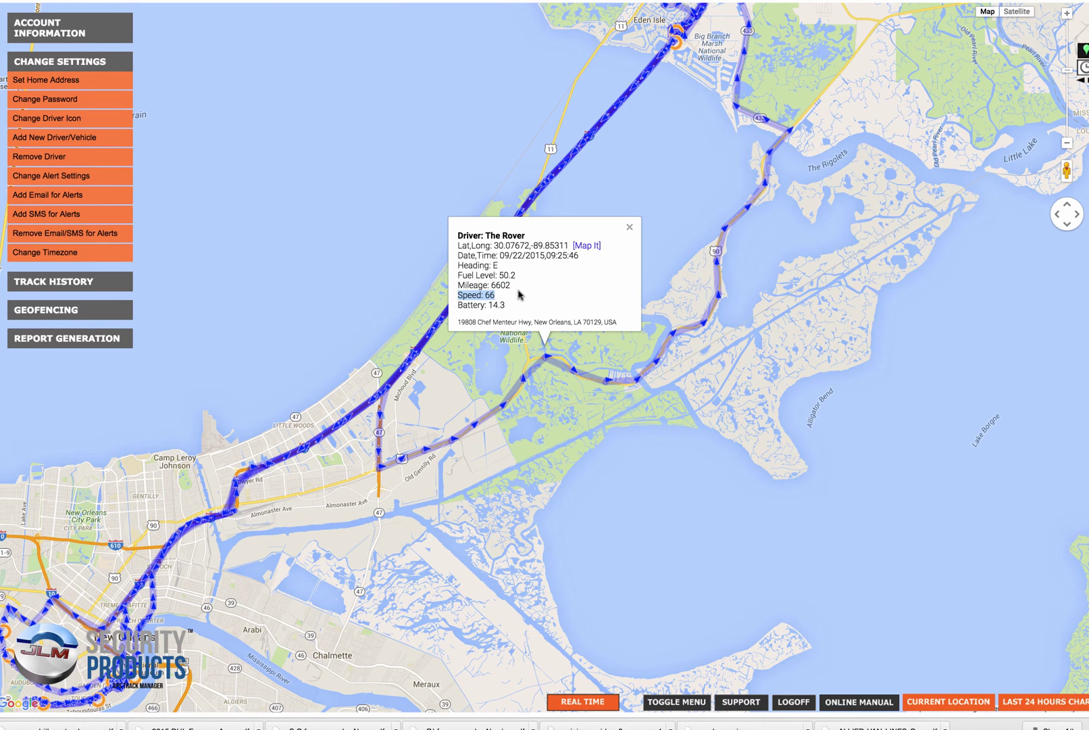
{"action": "left_click_drag", "start_coordinate": [488, 305], "coordinate": [497, 308]}
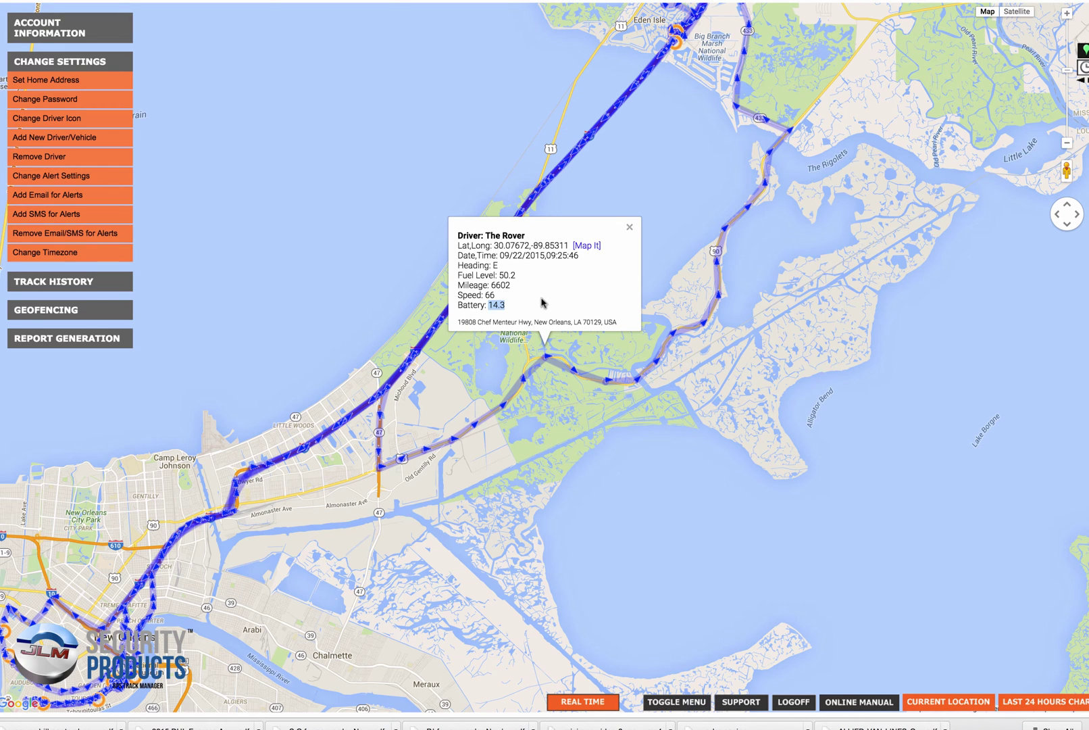
Open the online users manual and scroll through its pages.
{"action": "left_click", "coordinate": [856, 702]}
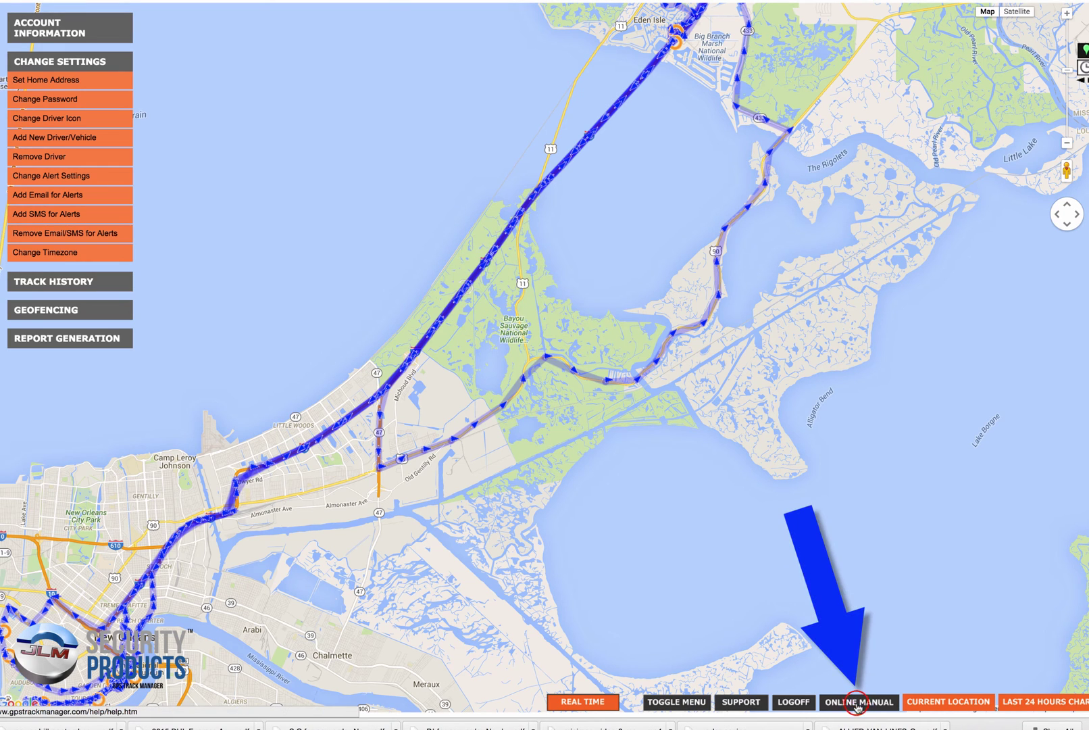
{"action": "scroll", "coordinate": [439, 462], "scroll_direction": "down", "scroll_amount": 3}
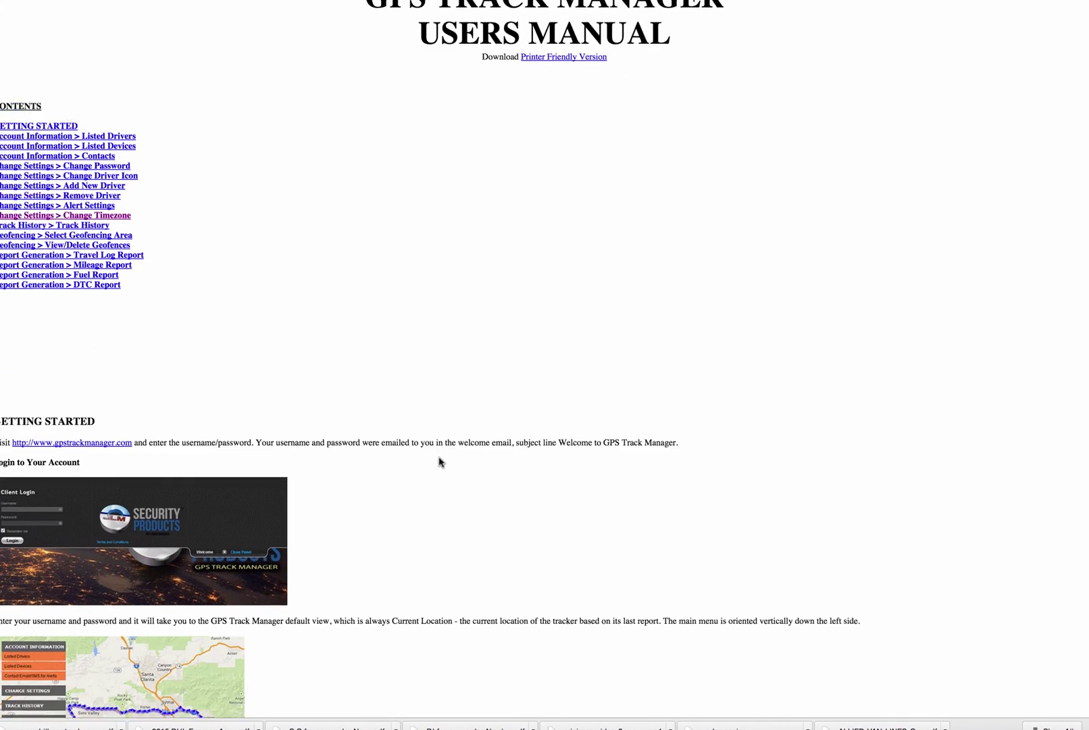
{"action": "scroll", "coordinate": [439, 463], "scroll_direction": "down", "scroll_amount": 15}
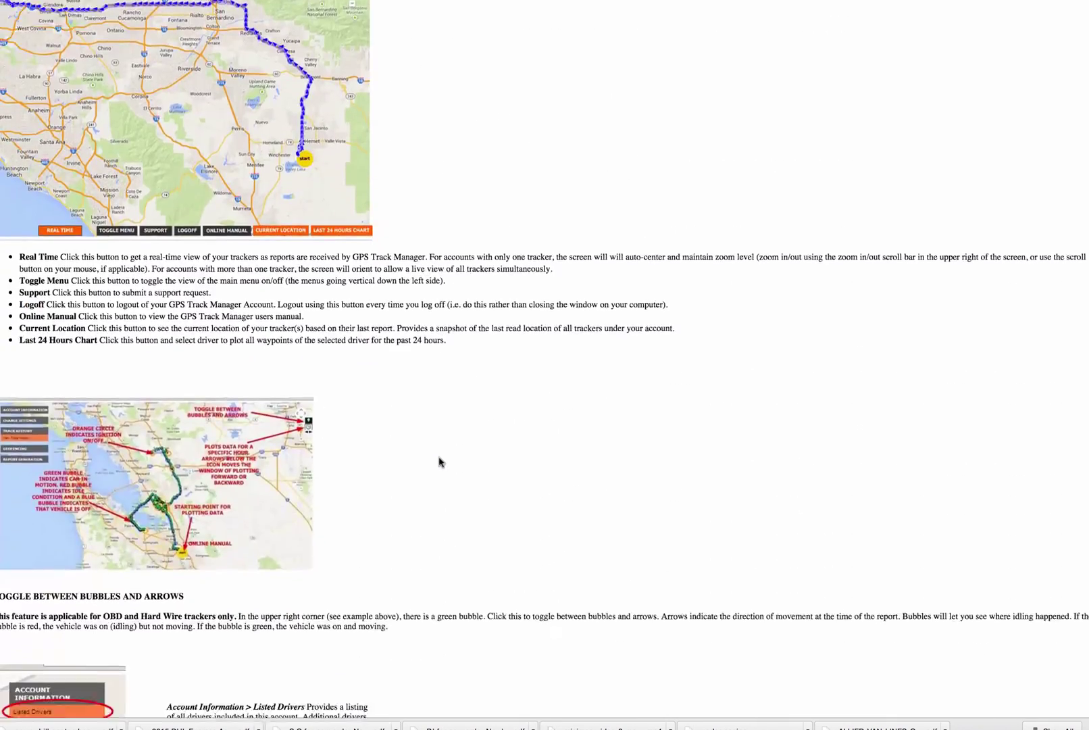
{"action": "scroll", "coordinate": [440, 462], "scroll_direction": "down", "scroll_amount": 20}
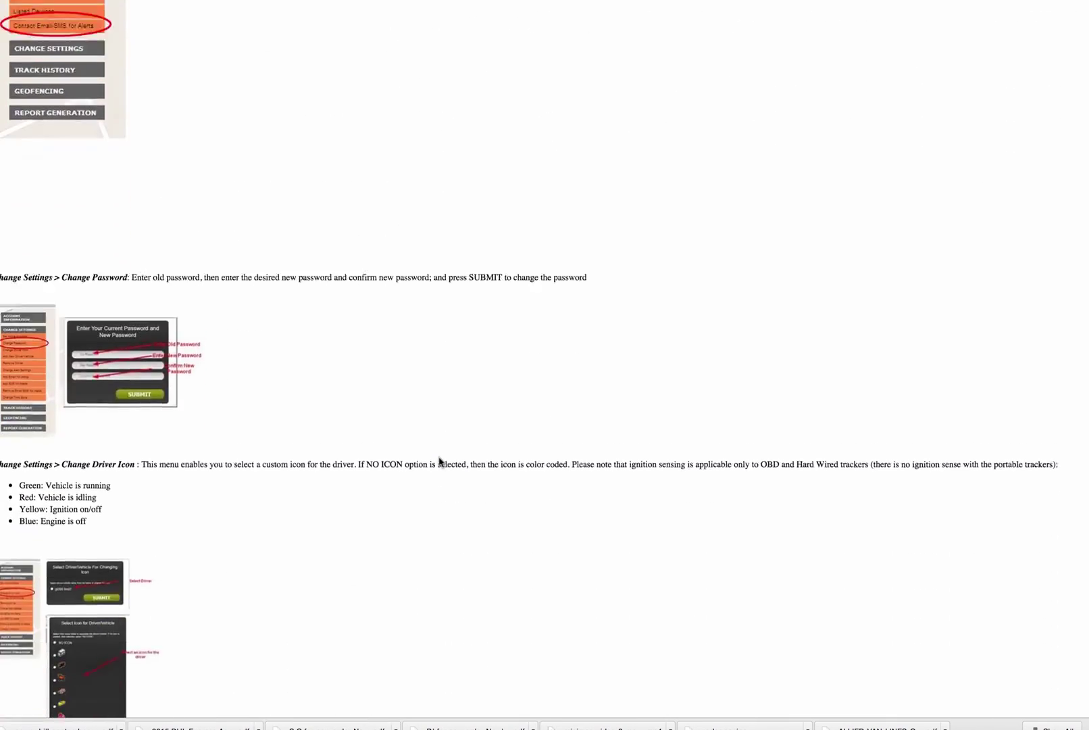
{"action": "scroll", "coordinate": [439, 462], "scroll_direction": "down", "scroll_amount": 4}
{"action": "scroll", "coordinate": [440, 462], "scroll_direction": "up", "scroll_amount": 20}
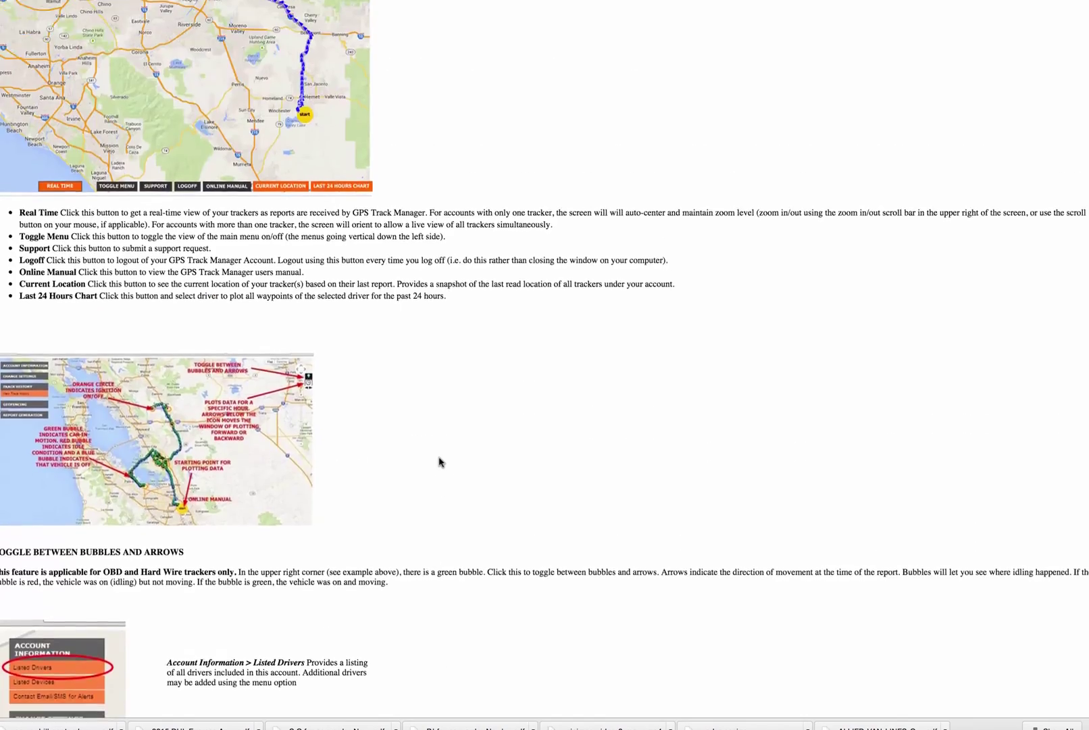
{"action": "scroll", "coordinate": [439, 462], "scroll_direction": "up", "scroll_amount": 20}
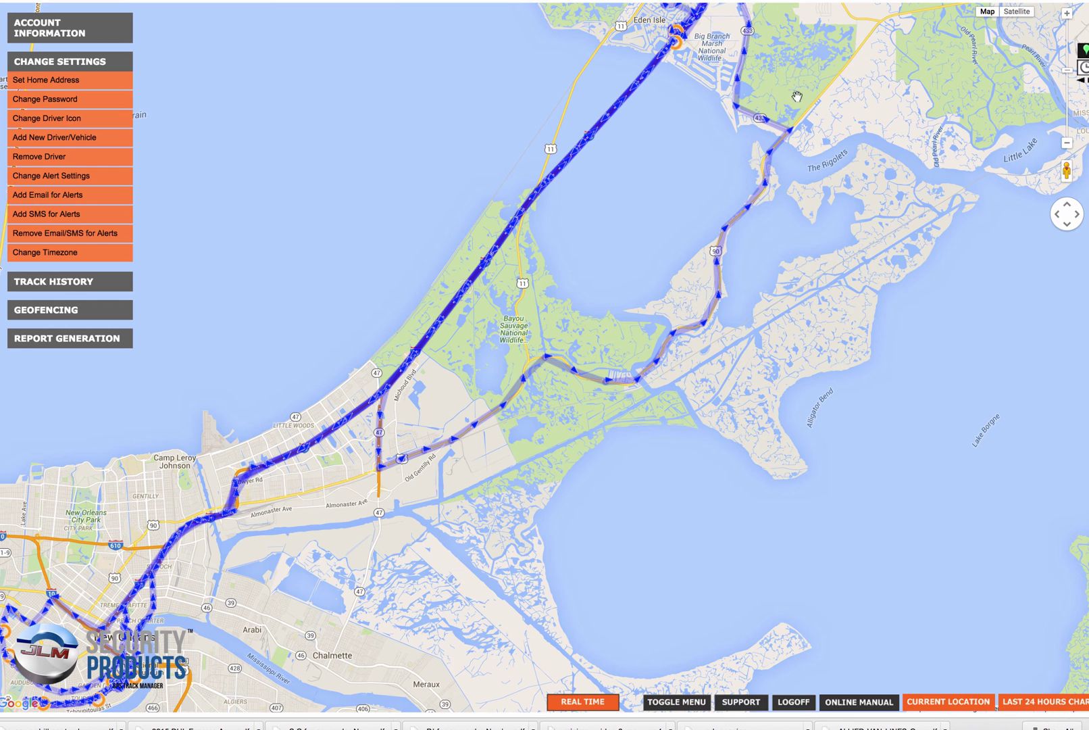
Show The Rover's current location on US Hwy 190 E, speed 46, fuel 66.1.
{"action": "left_click", "coordinate": [943, 701]}
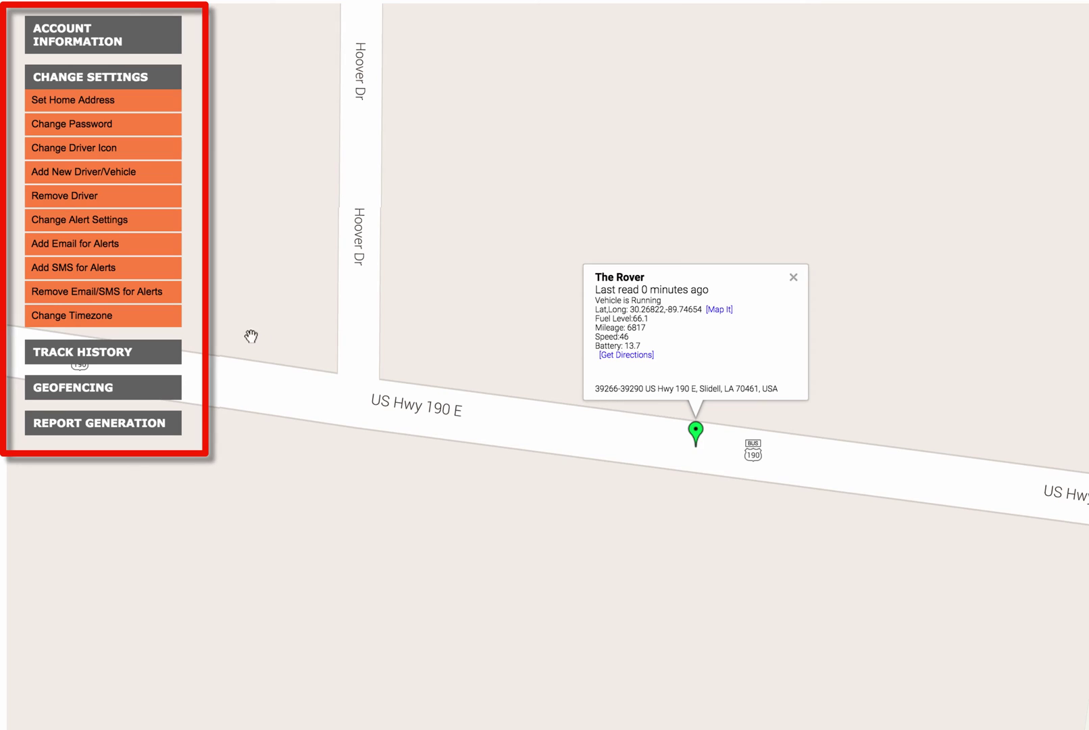
{"action": "left_click", "coordinate": [161, 350]}
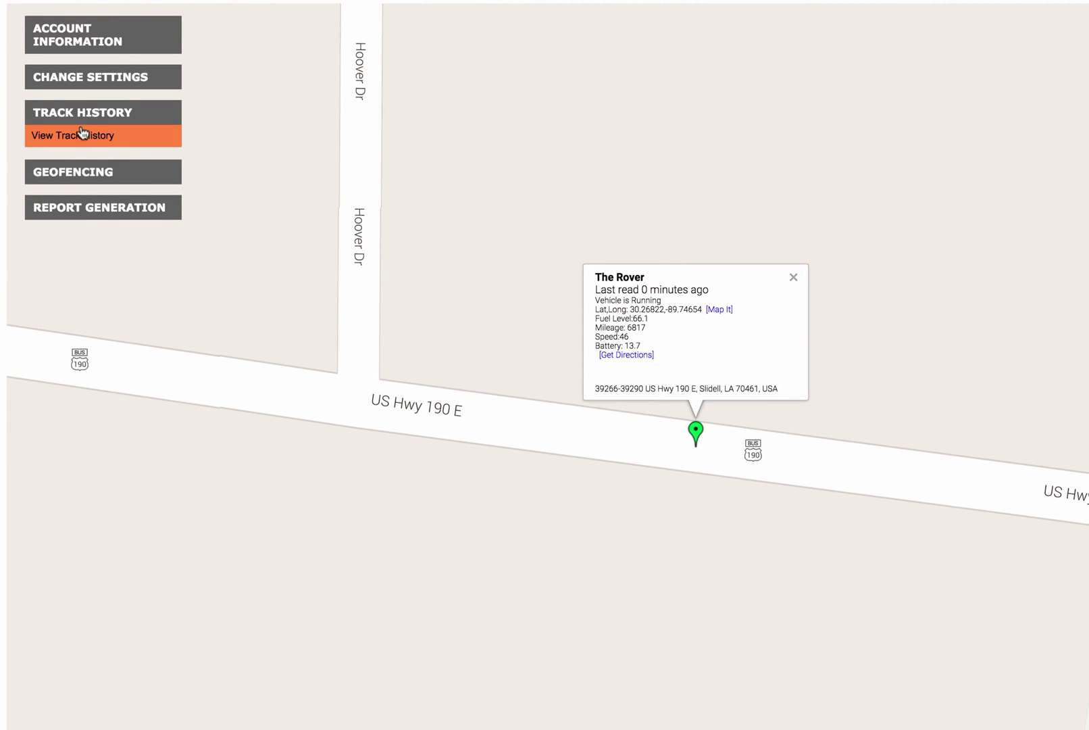
{"action": "left_click", "coordinate": [81, 172]}
{"action": "left_click", "coordinate": [75, 233]}
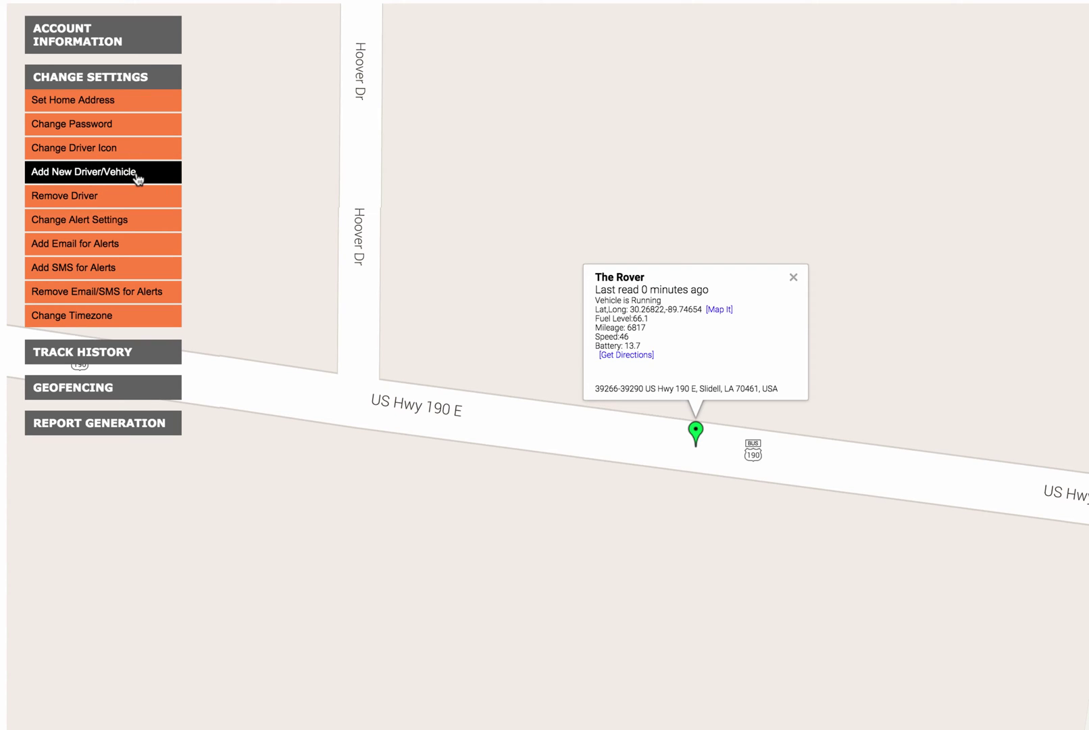
Check the Remove Driver and Add Driver dialogs, then view alert settings: speed limit 79, low battery 15.
{"action": "left_click", "coordinate": [83, 196]}
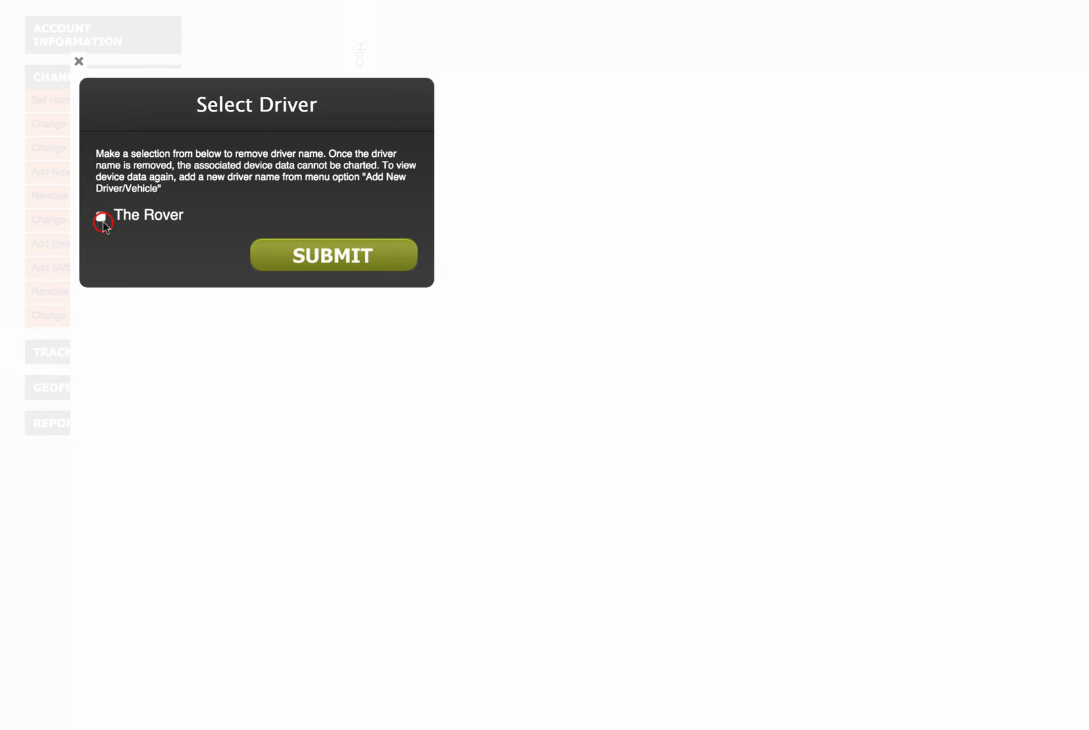
{"action": "left_click", "coordinate": [78, 61]}
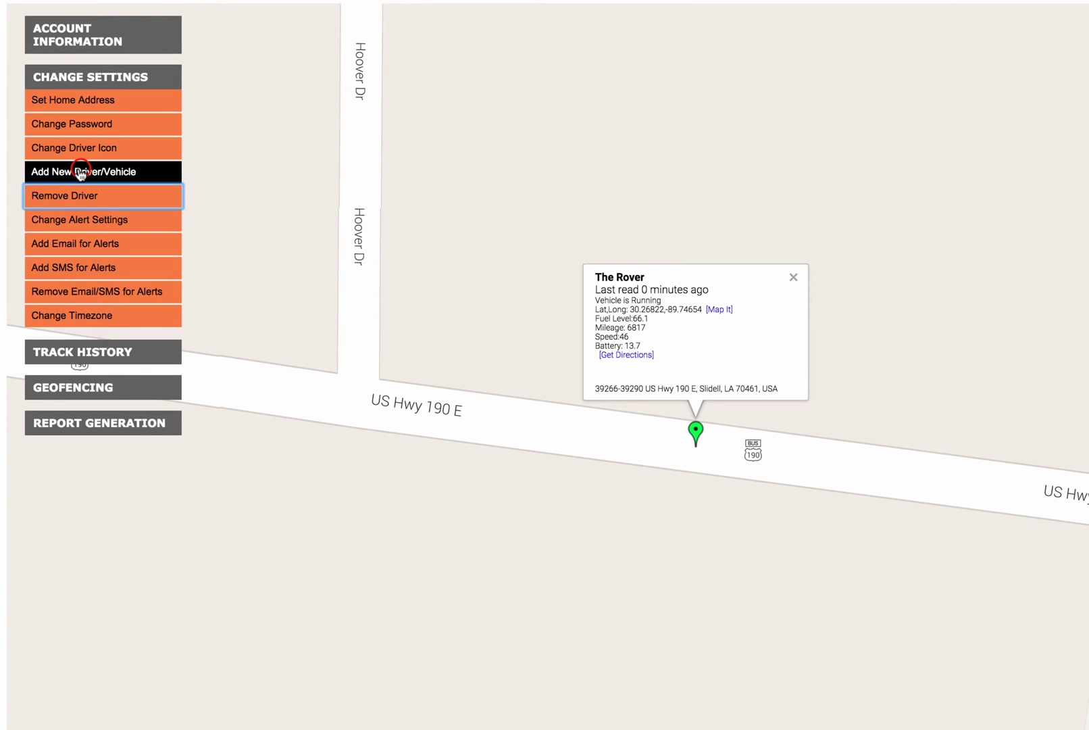
{"action": "left_click", "coordinate": [80, 171]}
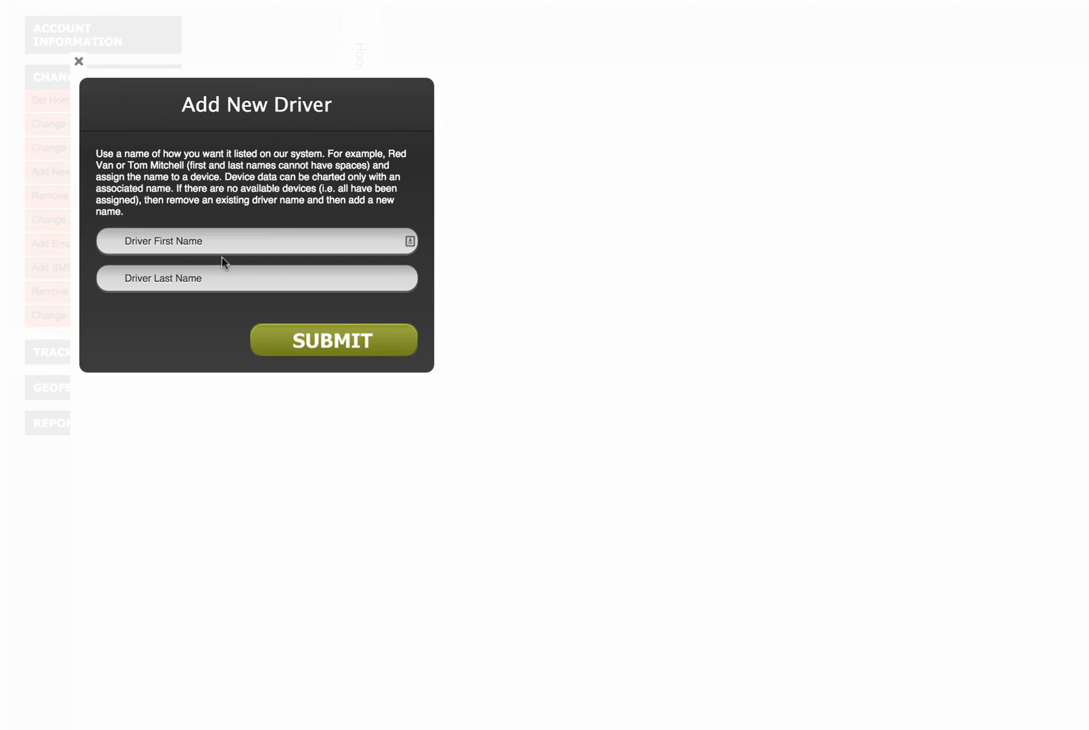
{"action": "left_click", "coordinate": [79, 61]}
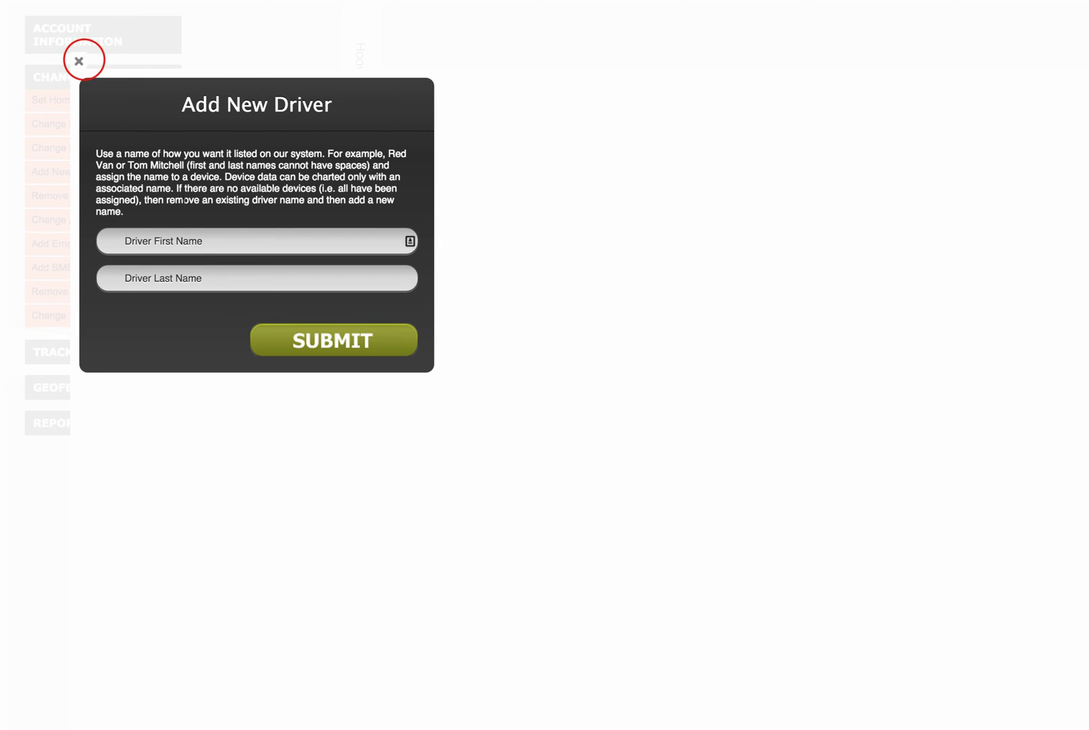
{"action": "left_click", "coordinate": [79, 60]}
{"action": "left_click_drag", "start_coordinate": [594, 278], "coordinate": [647, 279]}
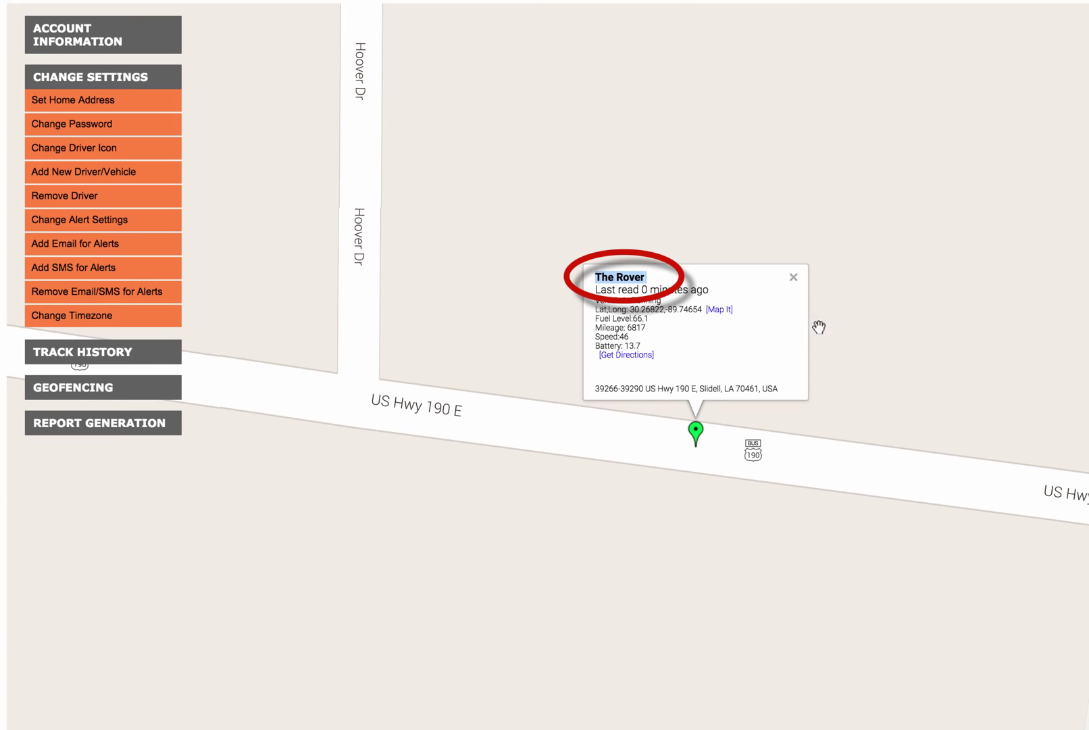
{"action": "left_click", "coordinate": [82, 220]}
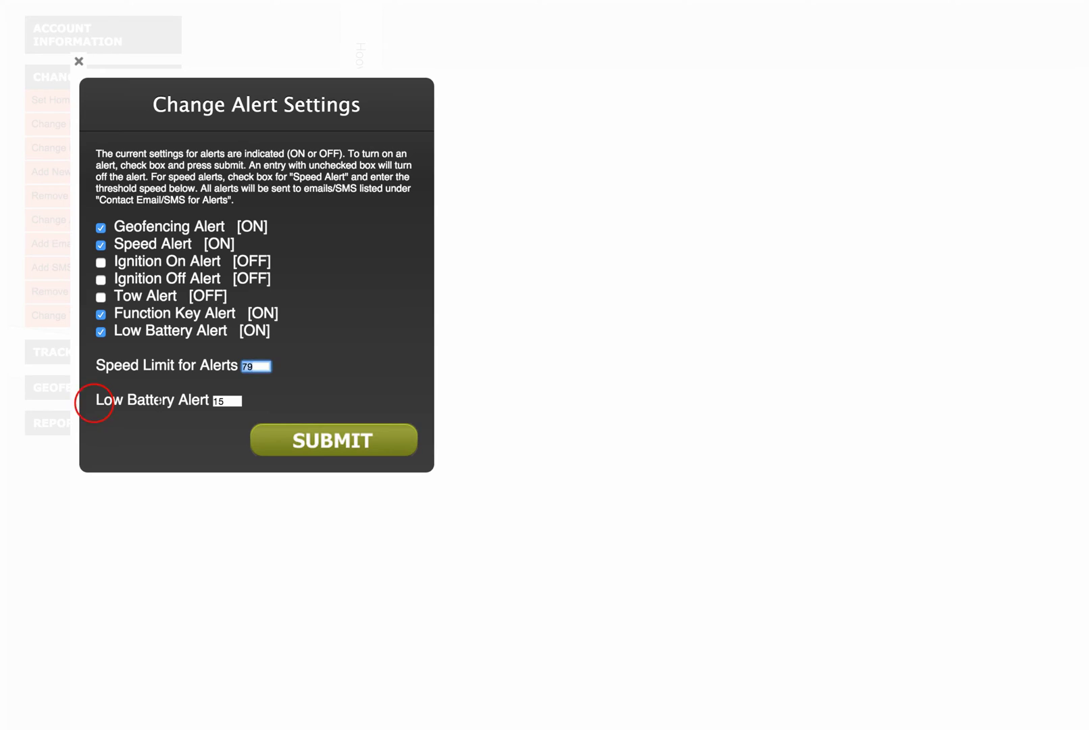
{"action": "left_click_drag", "start_coordinate": [96, 399], "coordinate": [214, 400]}
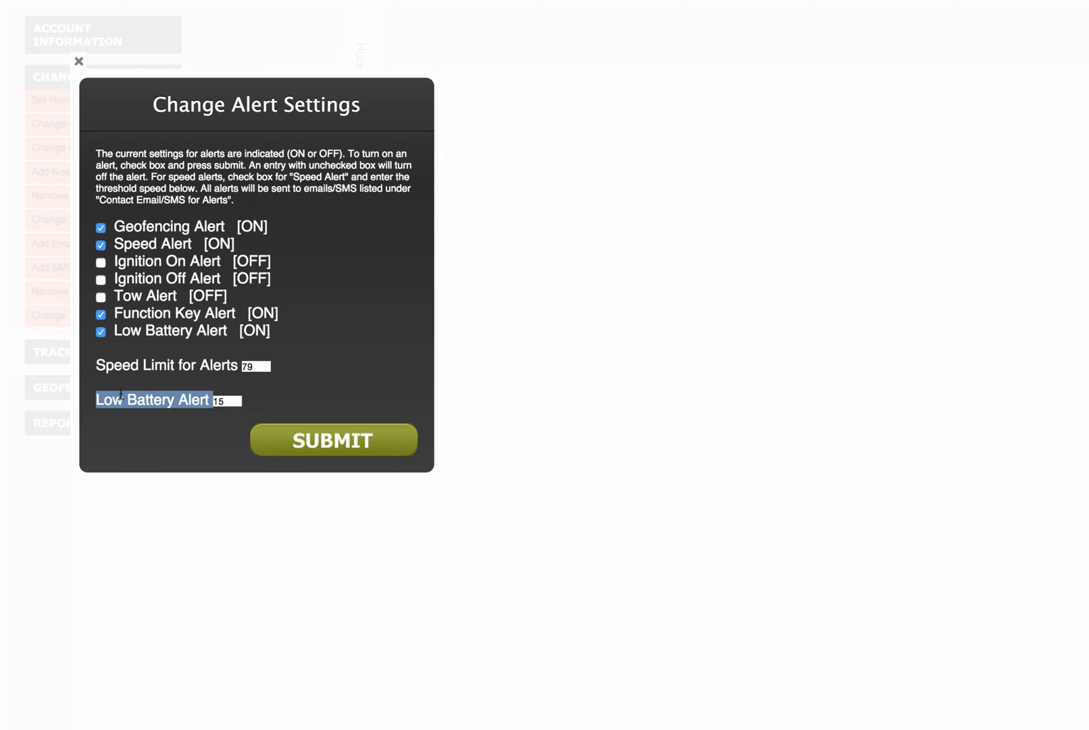
{"action": "left_click", "coordinate": [227, 401]}
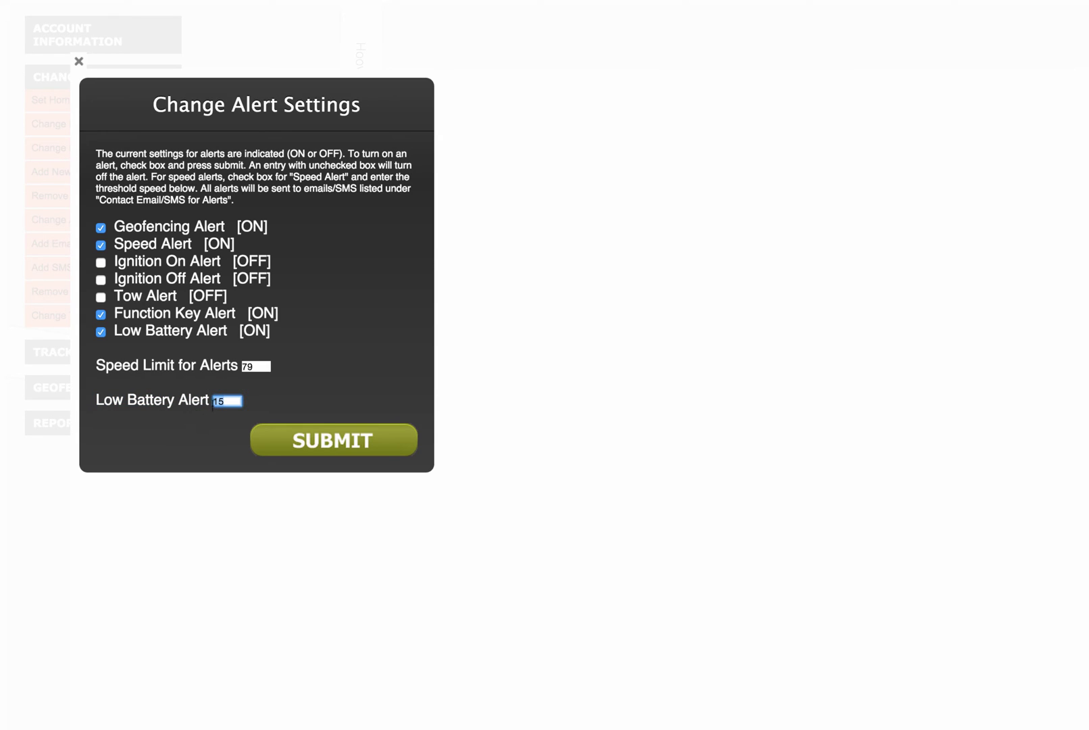
{"action": "left_click", "coordinate": [227, 402]}
Close the alert settings, then dismiss the Add Email for Alerts form without an address.
{"action": "left_click", "coordinate": [79, 61]}
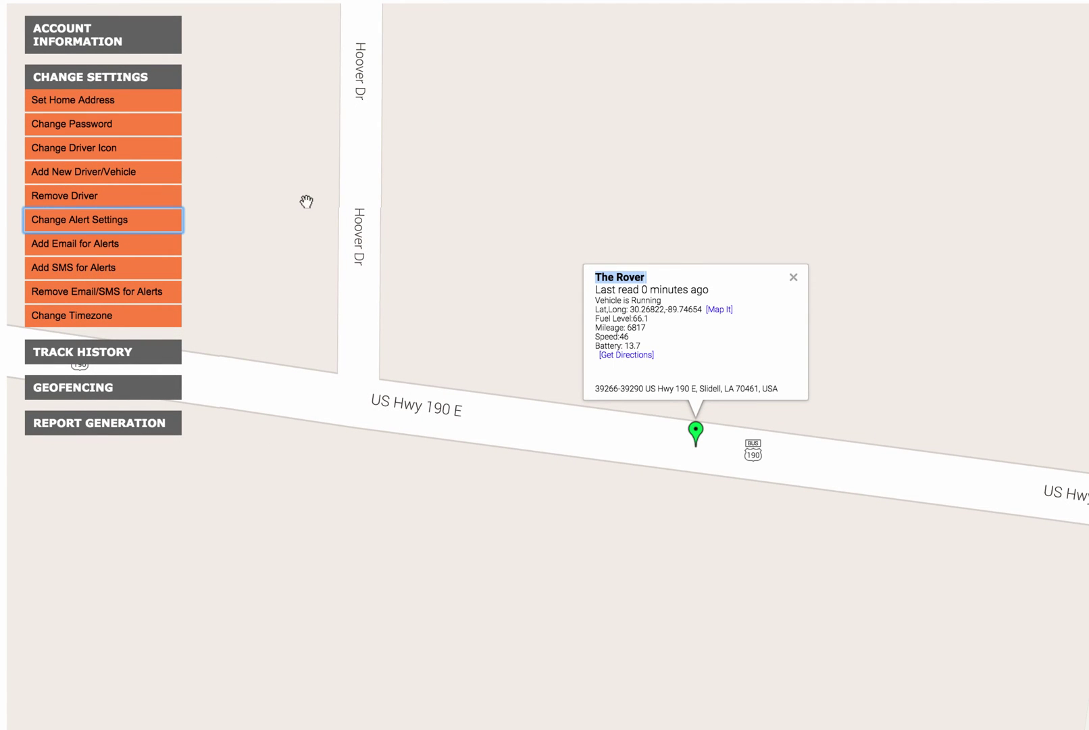
{"action": "left_click", "coordinate": [78, 246]}
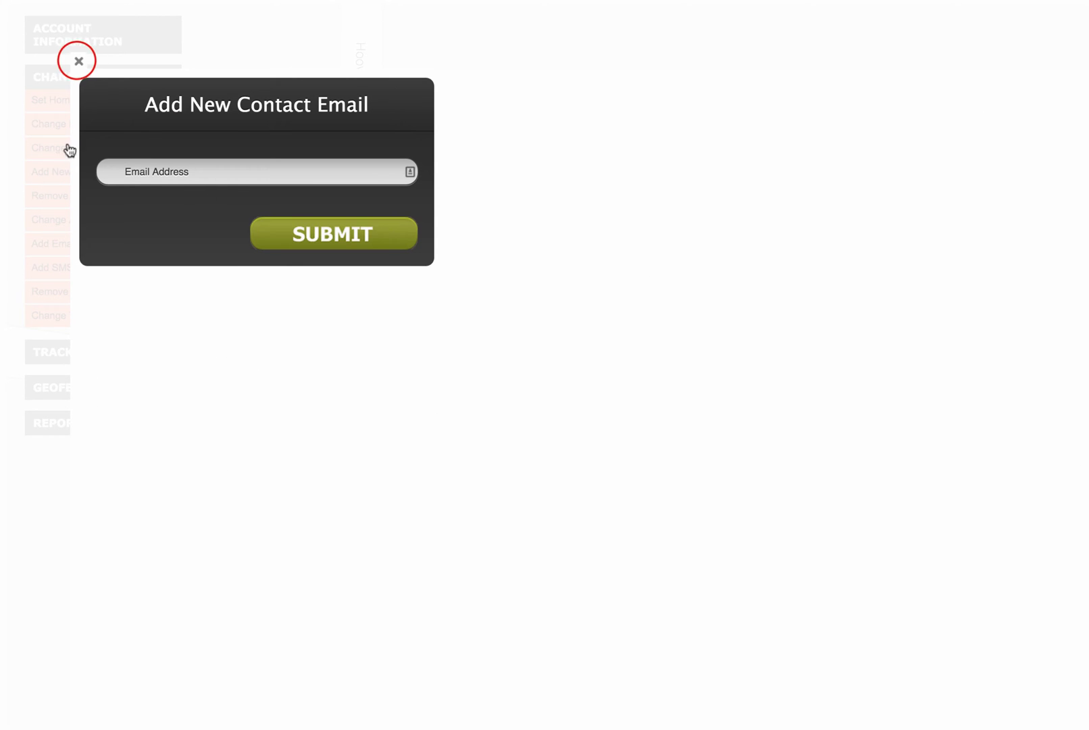
{"action": "left_click", "coordinate": [77, 59]}
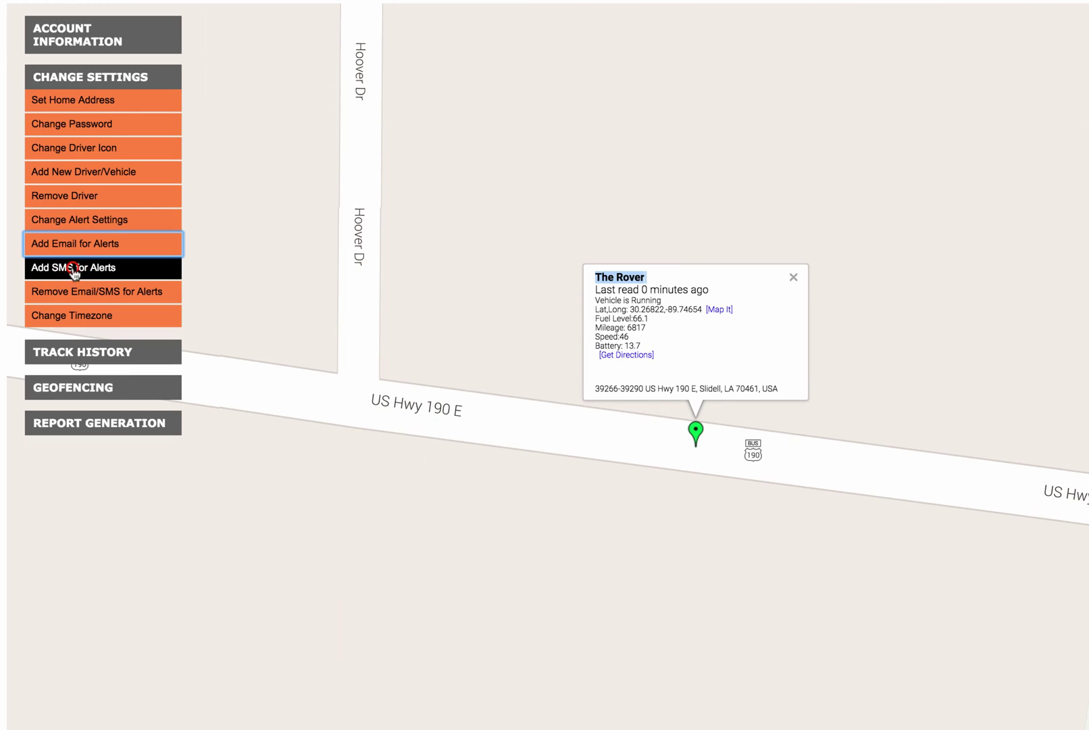
{"action": "left_click", "coordinate": [74, 269]}
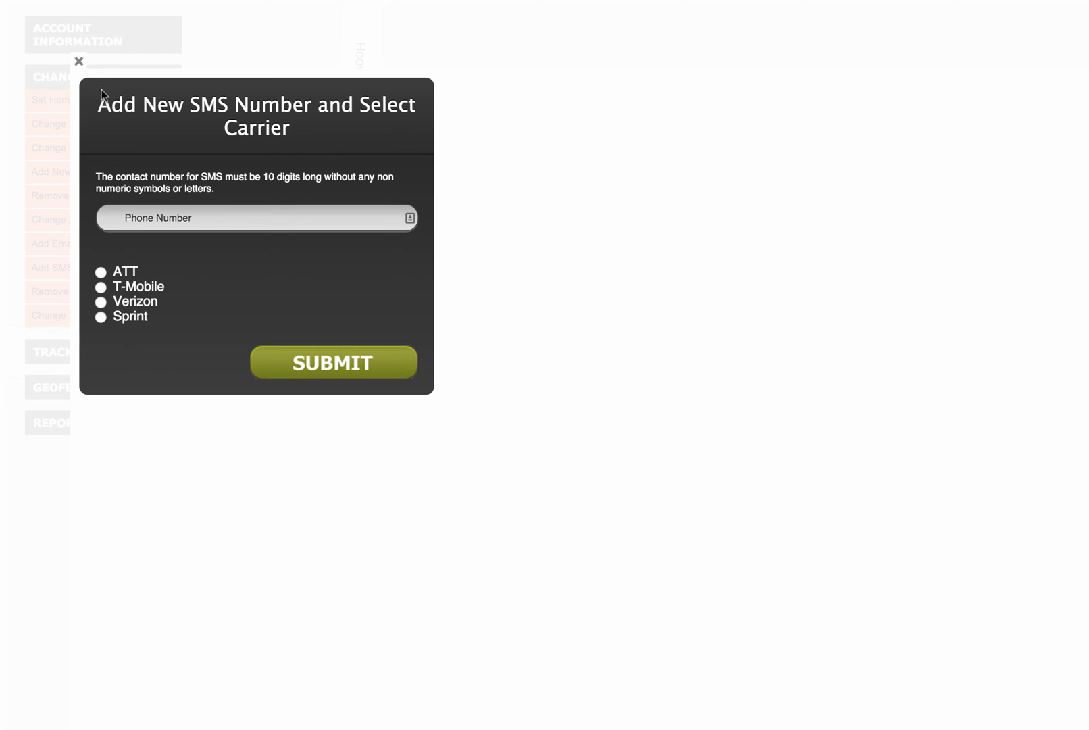
{"action": "left_click", "coordinate": [79, 62]}
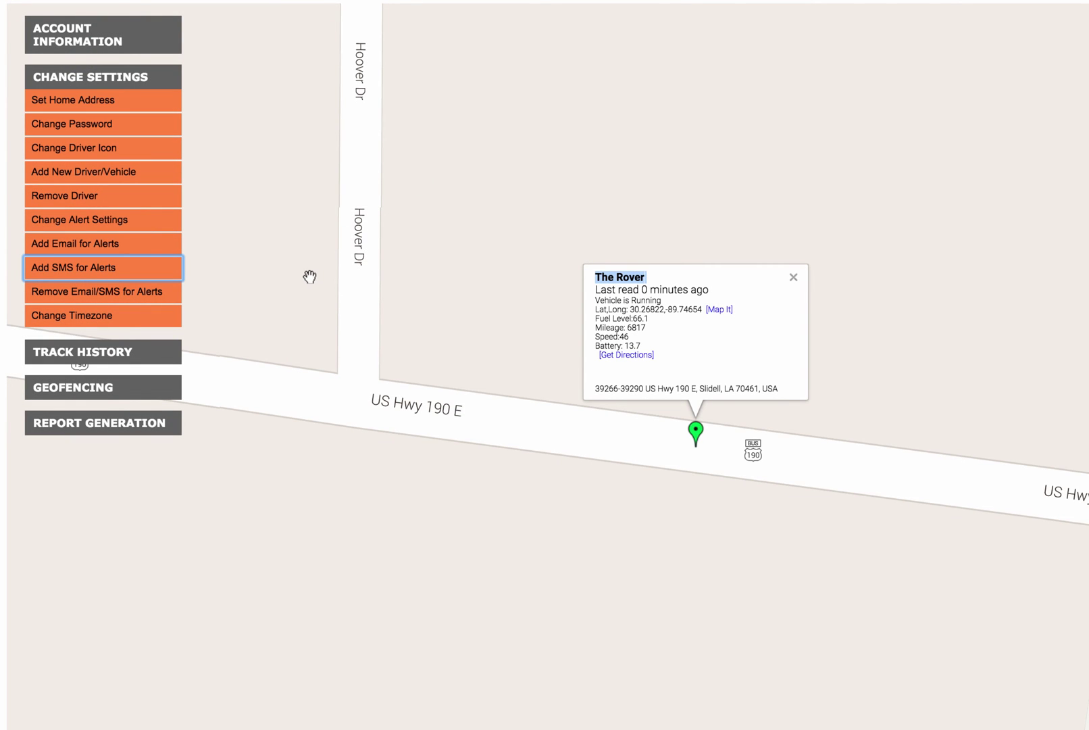
{"action": "left_click", "coordinate": [91, 269]}
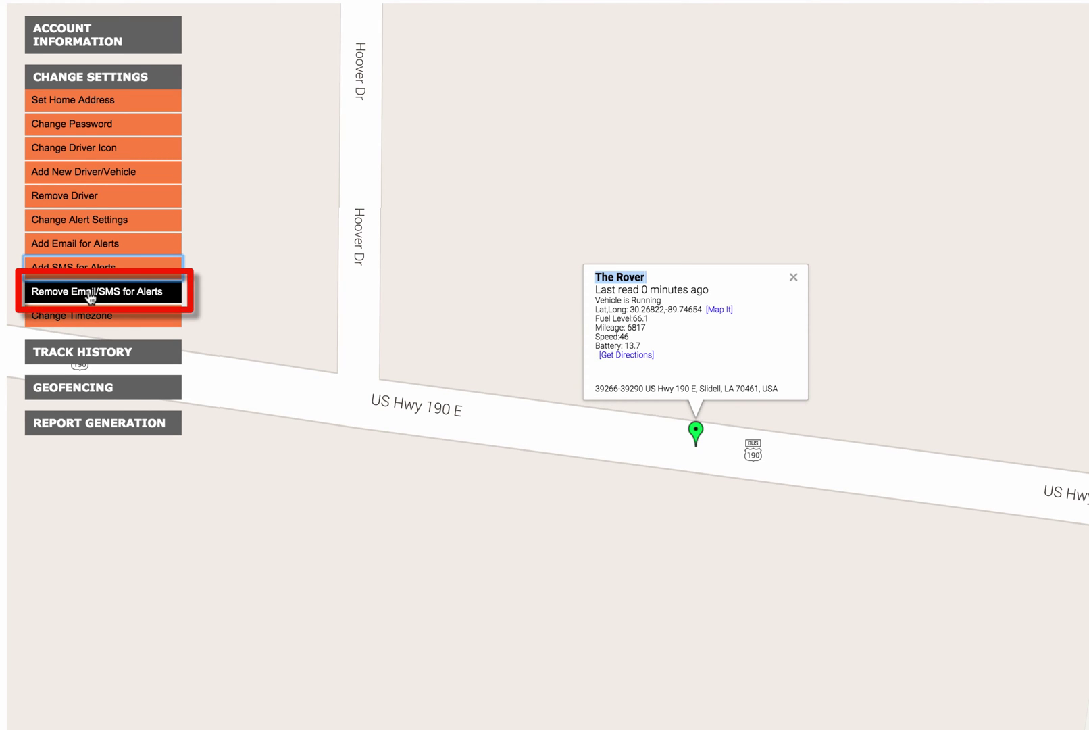
{"action": "left_click", "coordinate": [83, 296]}
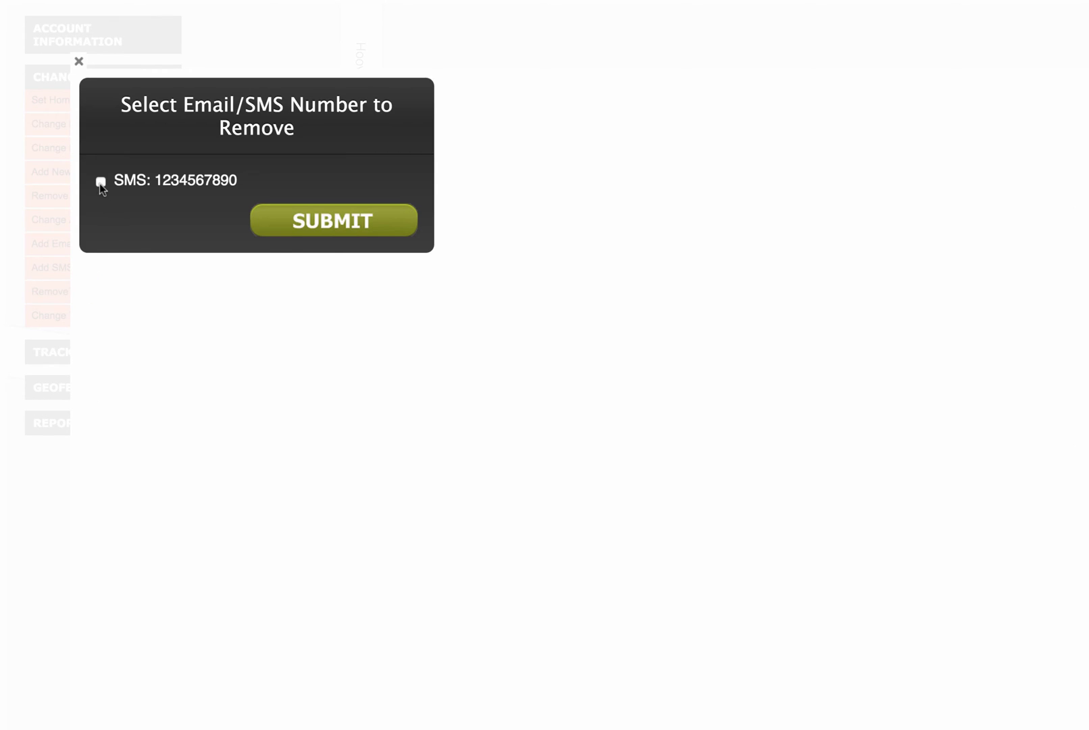
{"action": "left_click", "coordinate": [80, 62]}
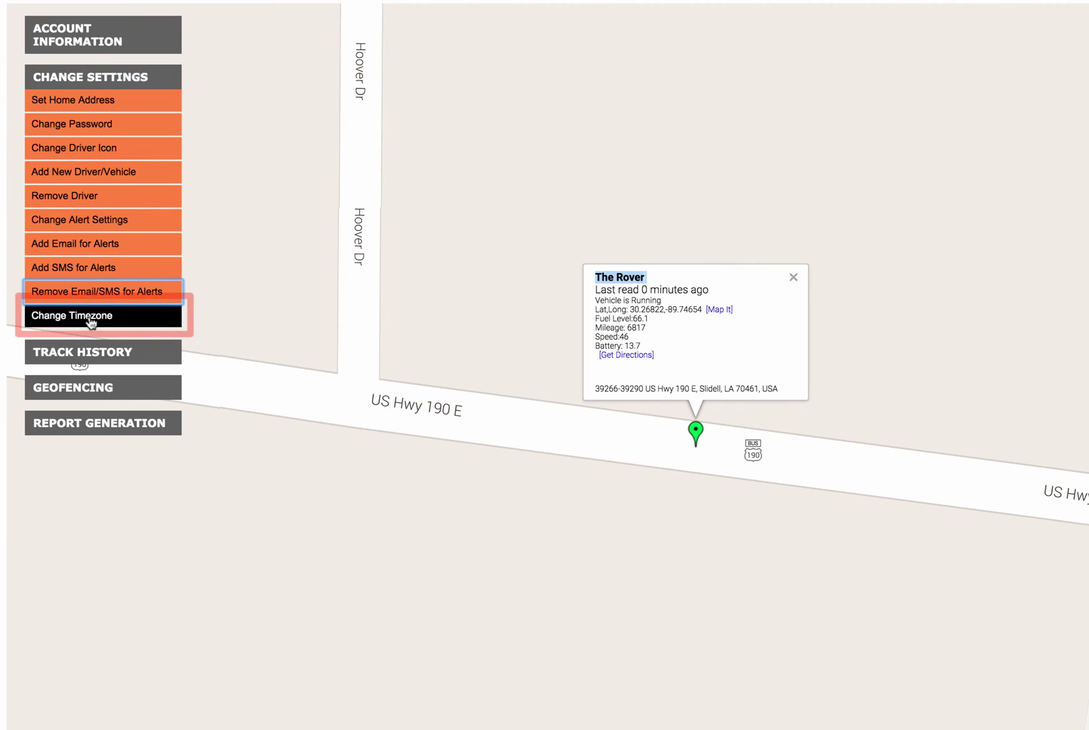
Confirm the timezone is GMT-5, leave it unchanged, and bring up the track history options.
{"action": "left_click", "coordinate": [89, 321]}
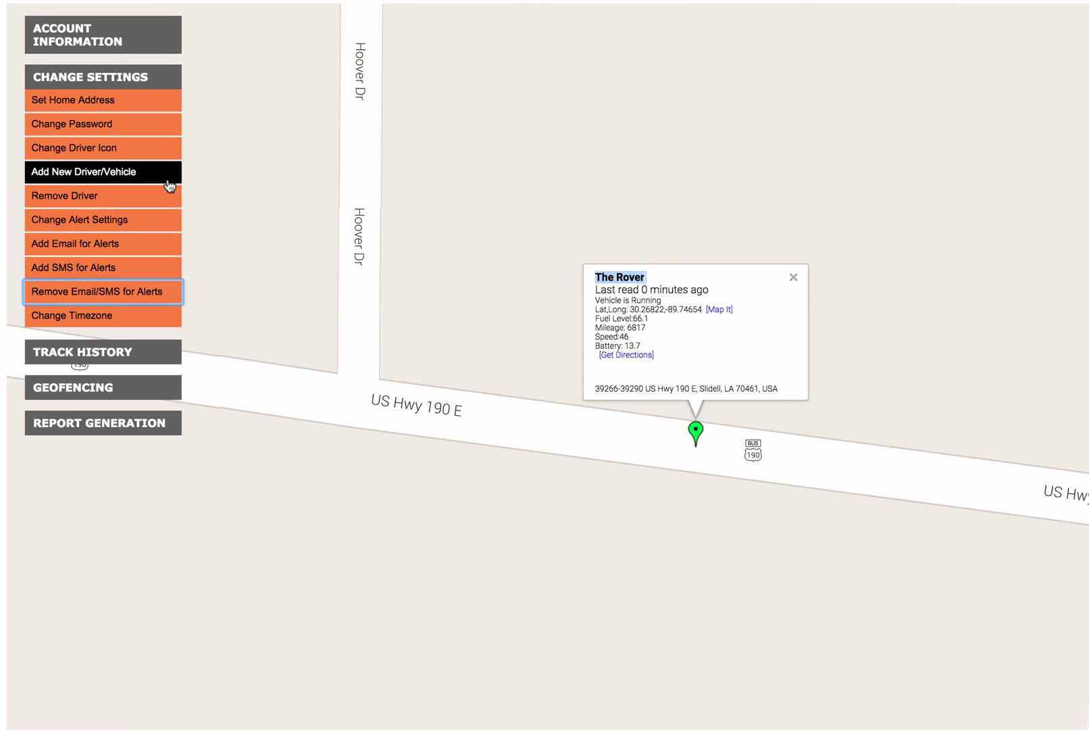
{"action": "left_click", "coordinate": [90, 316]}
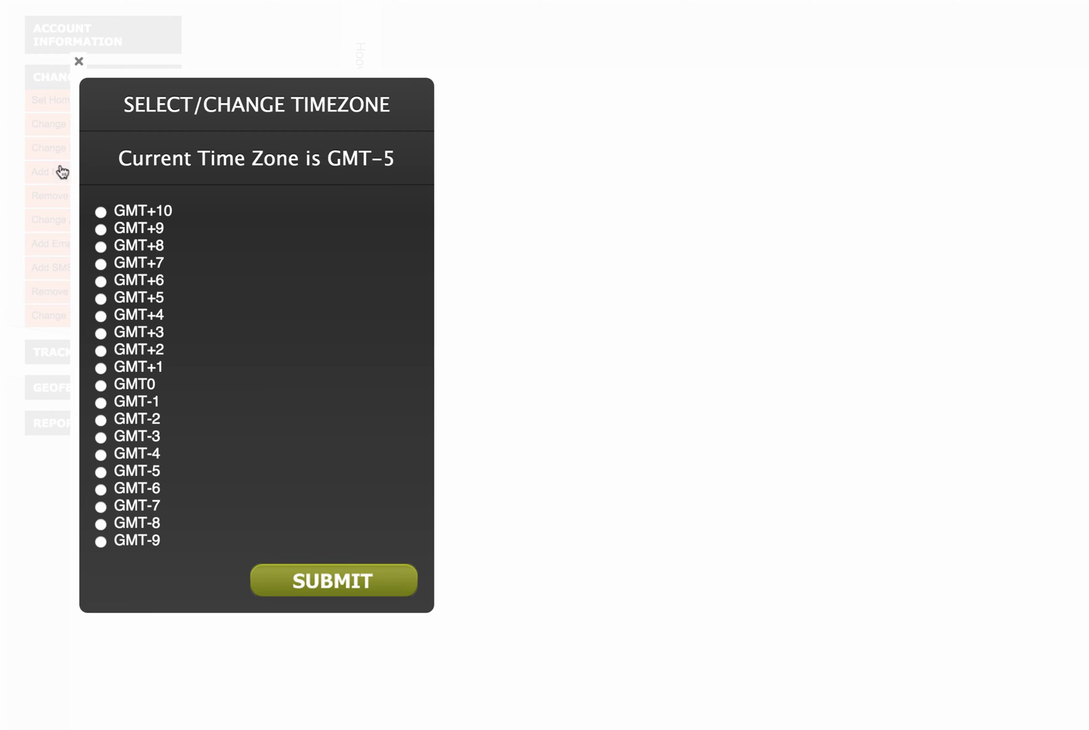
{"action": "left_click", "coordinate": [79, 61]}
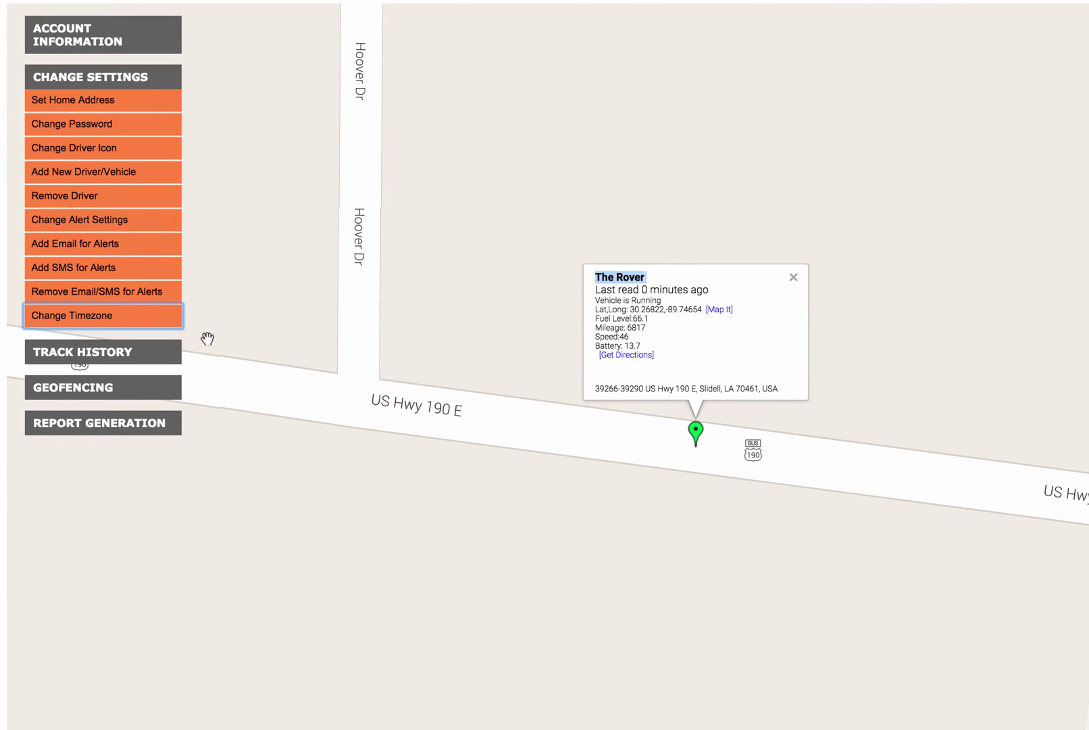
{"action": "left_click", "coordinate": [155, 351]}
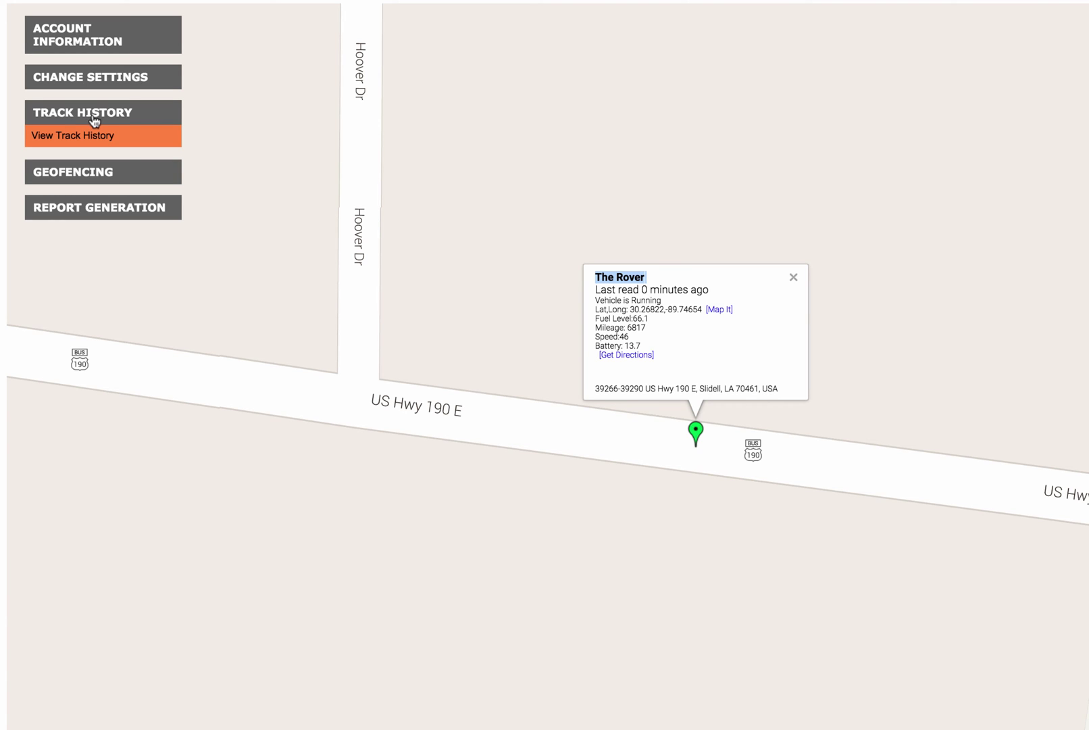
Plot the driver's track history from 09/21/2015 to 09/23/2015 with ALL data points.
{"action": "left_click", "coordinate": [96, 136]}
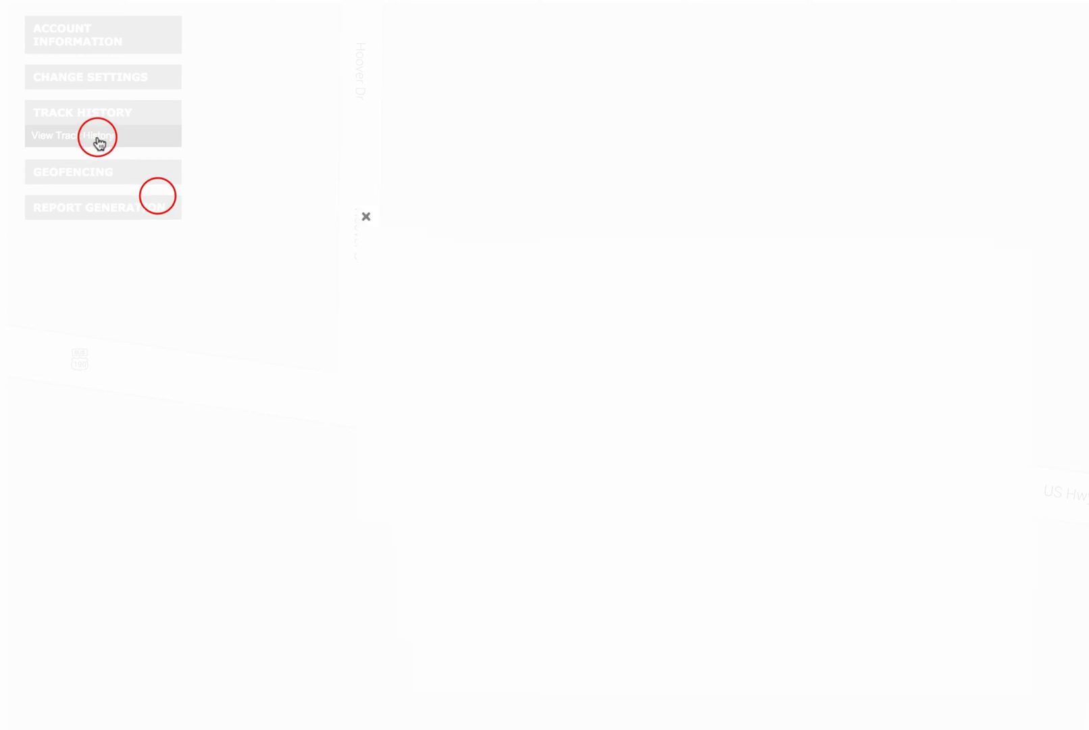
{"action": "left_click", "coordinate": [156, 195]}
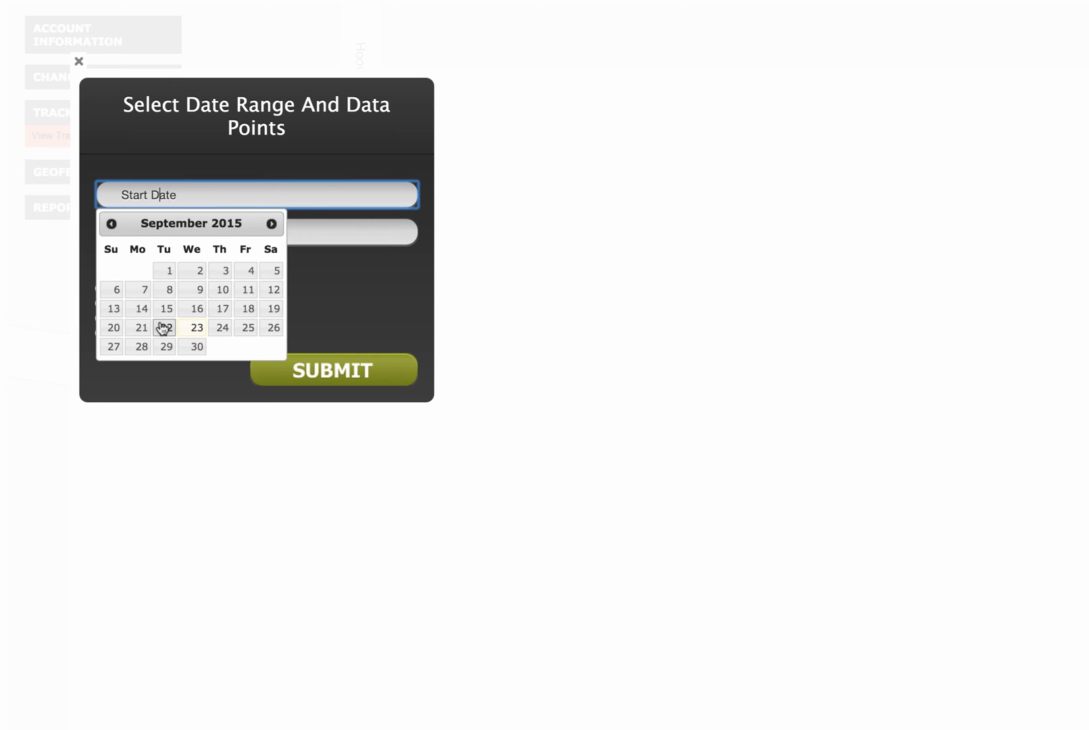
{"action": "left_click", "coordinate": [140, 329]}
{"action": "left_click", "coordinate": [195, 235]}
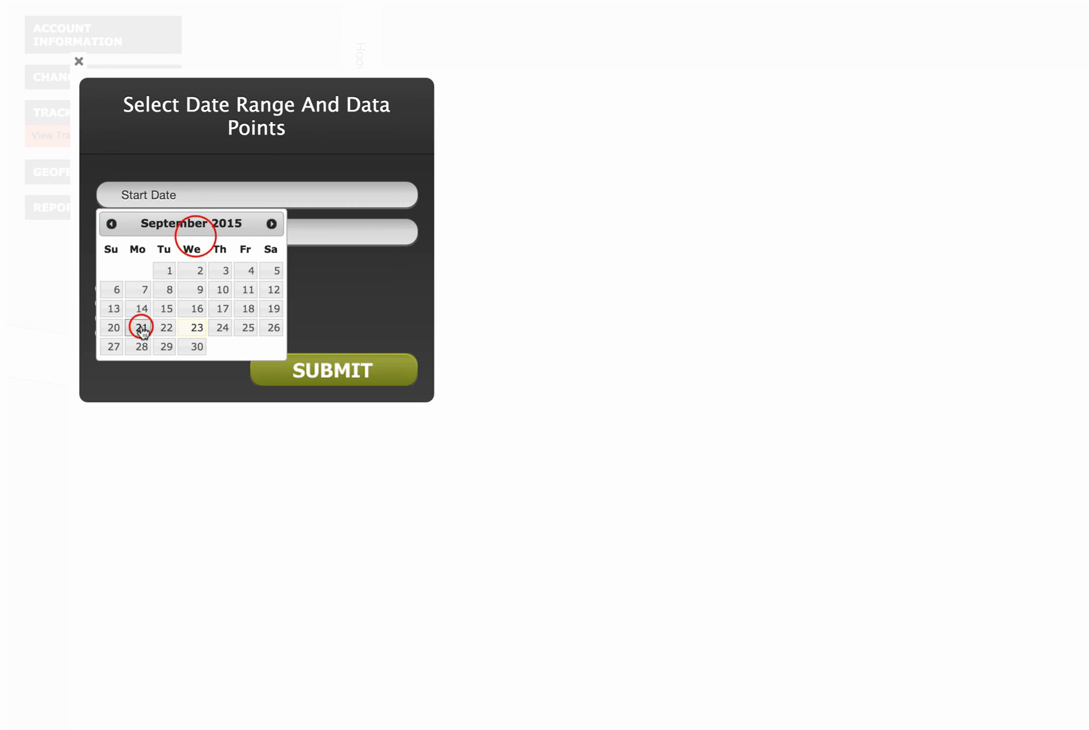
{"action": "left_click", "coordinate": [194, 366]}
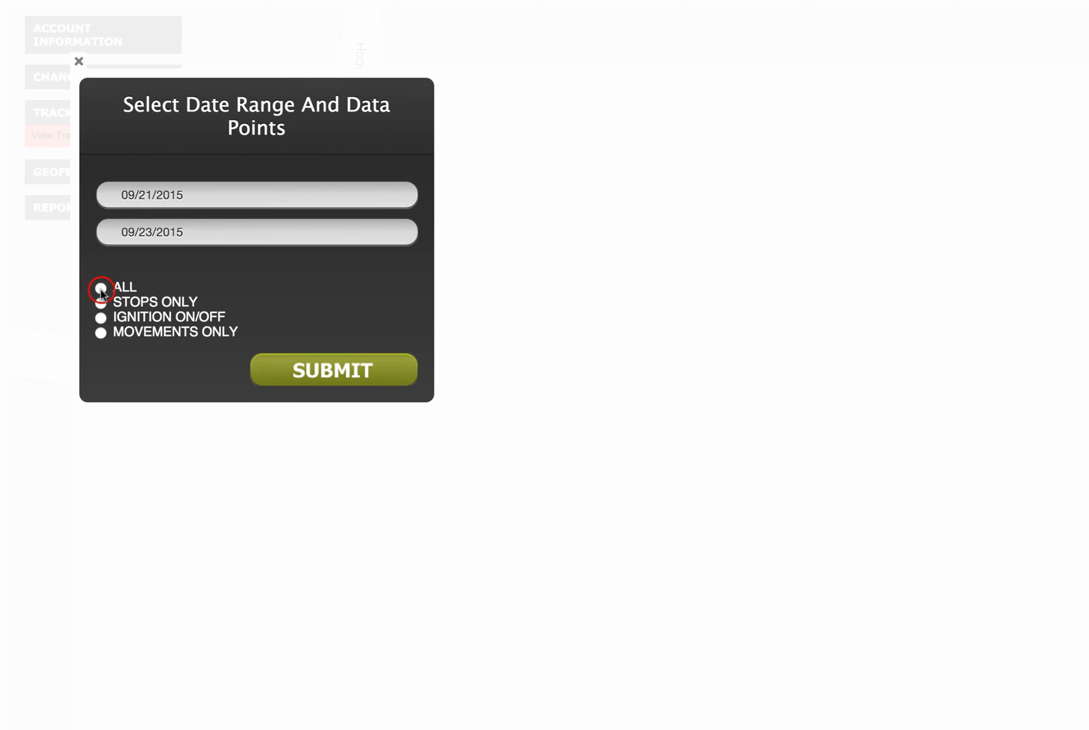
{"action": "left_click", "coordinate": [101, 289]}
{"action": "left_click", "coordinate": [329, 370]}
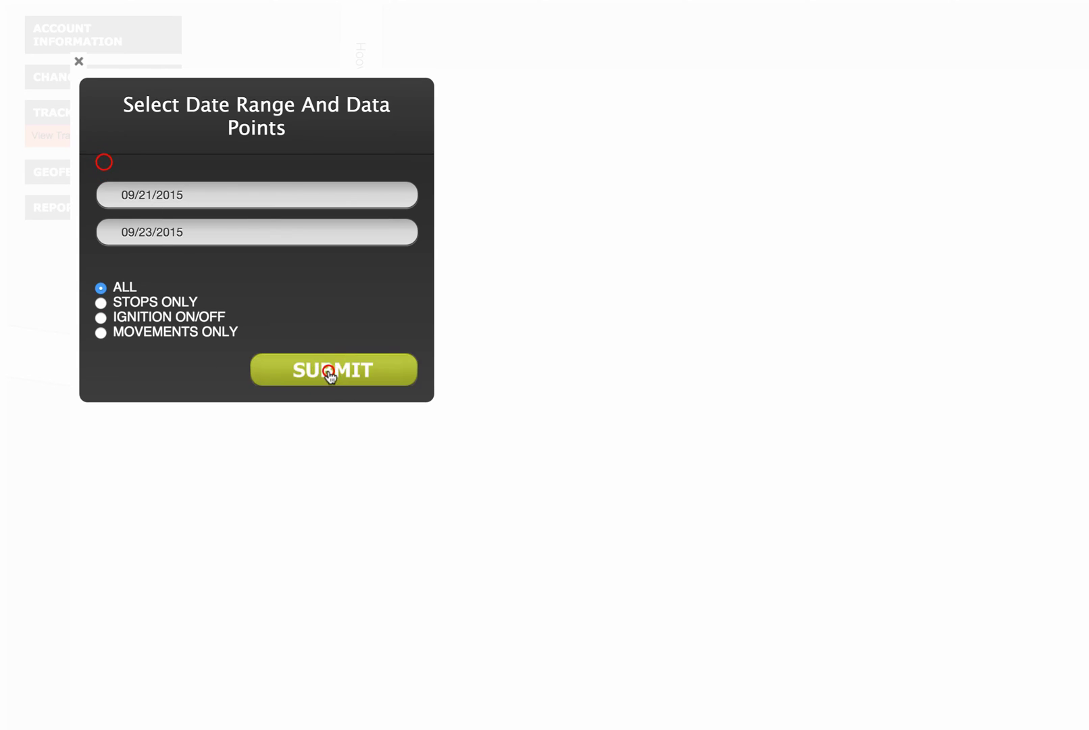
{"action": "left_click", "coordinate": [348, 199]}
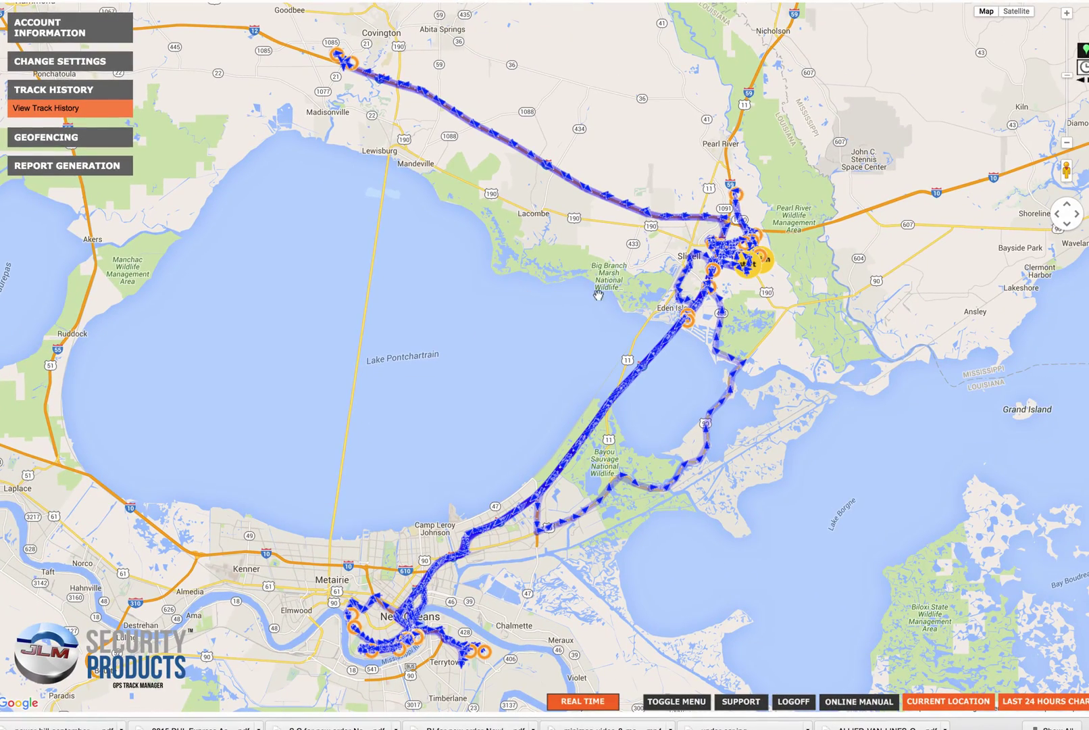
Zoom the map into the Lacombe–Slidell area and view then close an I-12 track point's details.
{"action": "scroll", "coordinate": [620, 284], "scroll_direction": "down", "scroll_amount": 1}
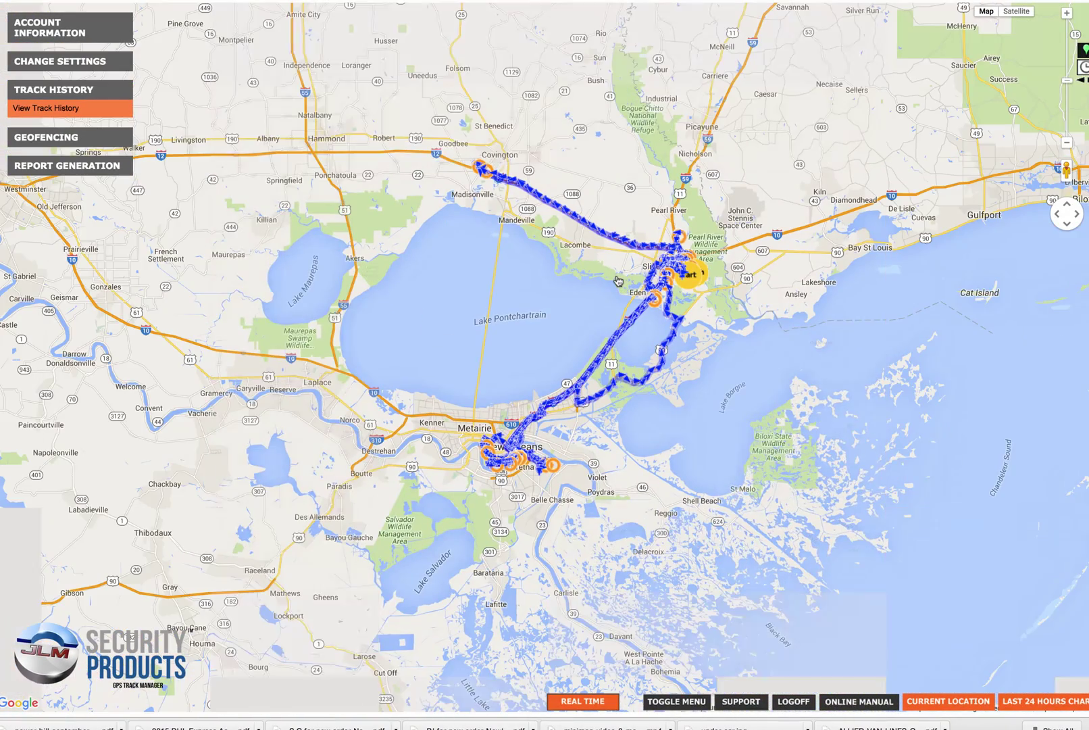
{"action": "scroll", "coordinate": [618, 281], "scroll_direction": "up", "scroll_amount": 1}
{"action": "scroll", "coordinate": [587, 230], "scroll_direction": "up", "scroll_amount": 2}
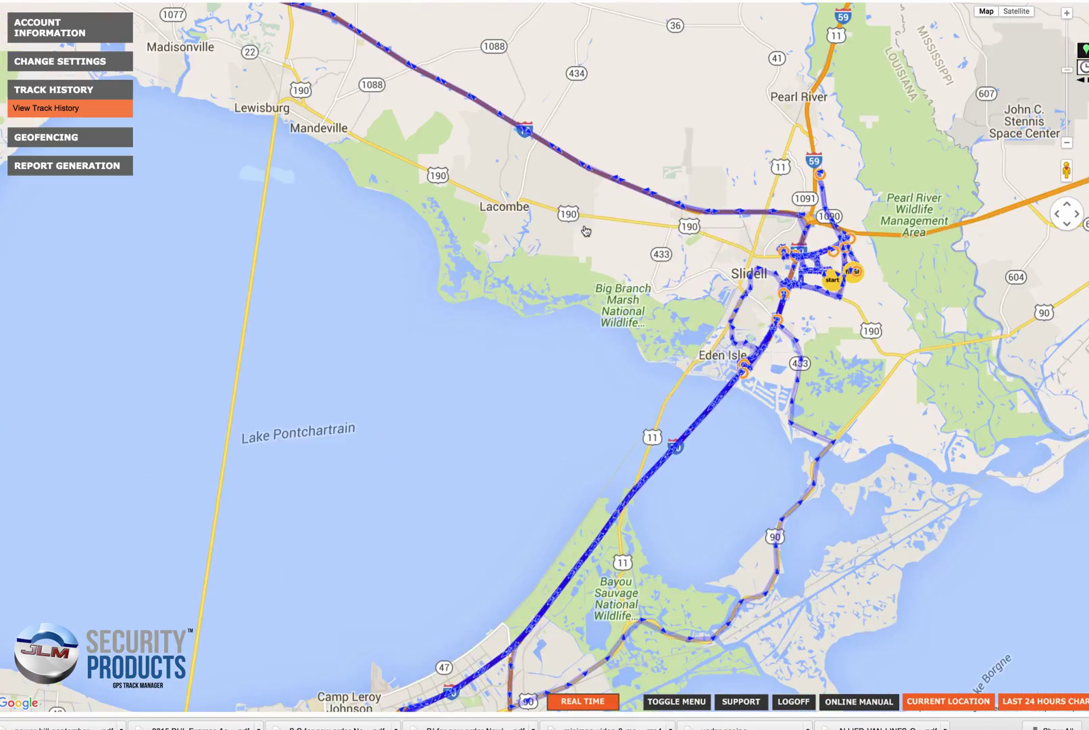
{"action": "double_click", "coordinate": [585, 147]}
{"action": "scroll", "coordinate": [581, 189], "scroll_direction": "down", "scroll_amount": 1}
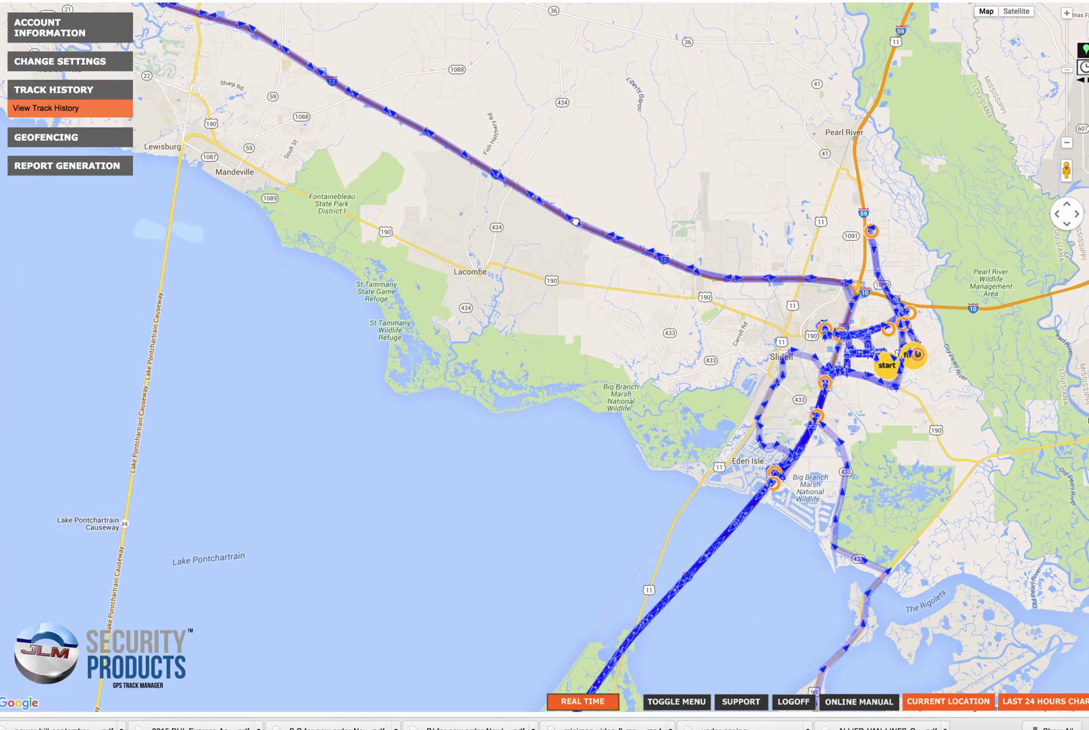
{"action": "scroll", "coordinate": [627, 265], "scroll_direction": "up", "scroll_amount": 2}
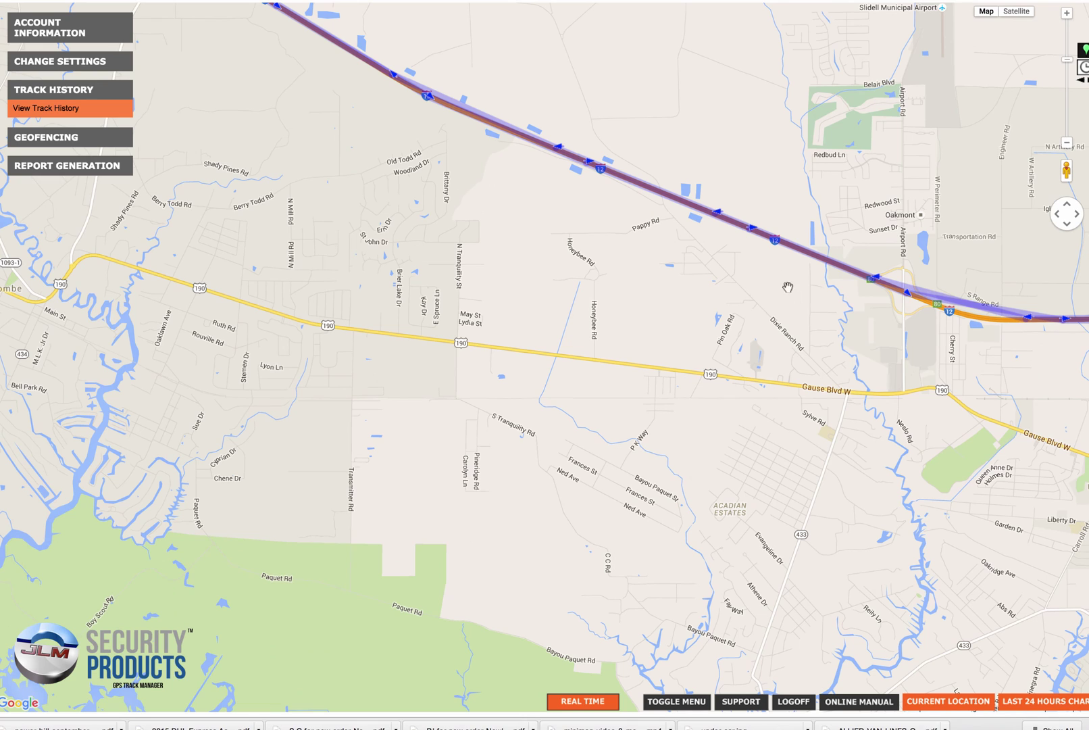
{"action": "left_click", "coordinate": [753, 227]}
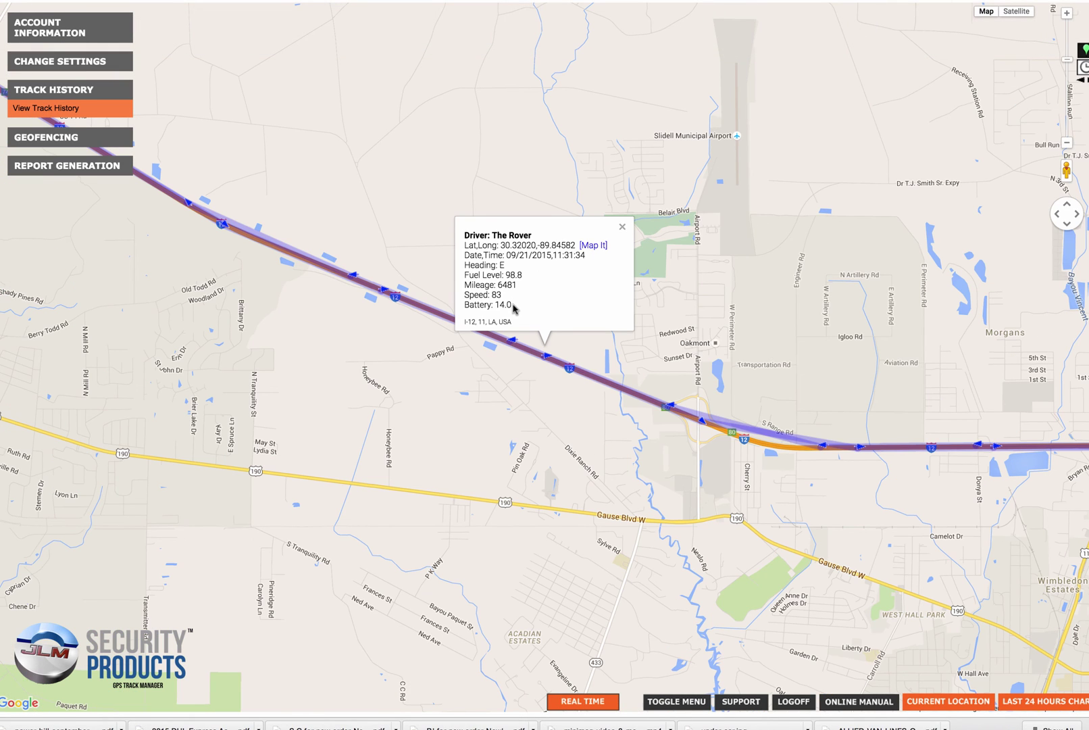
{"action": "left_click", "coordinate": [623, 227]}
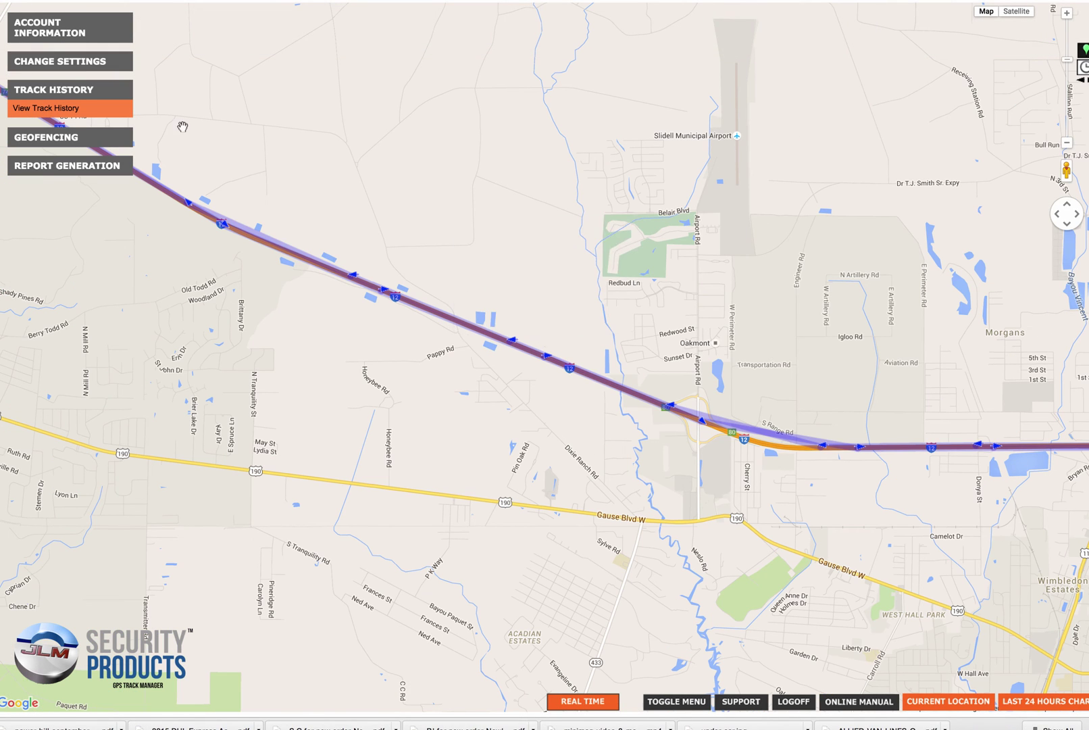
View the saved circular Charleston, WV geofence, close it, and expand the Report Generation options.
{"action": "left_click", "coordinate": [74, 137]}
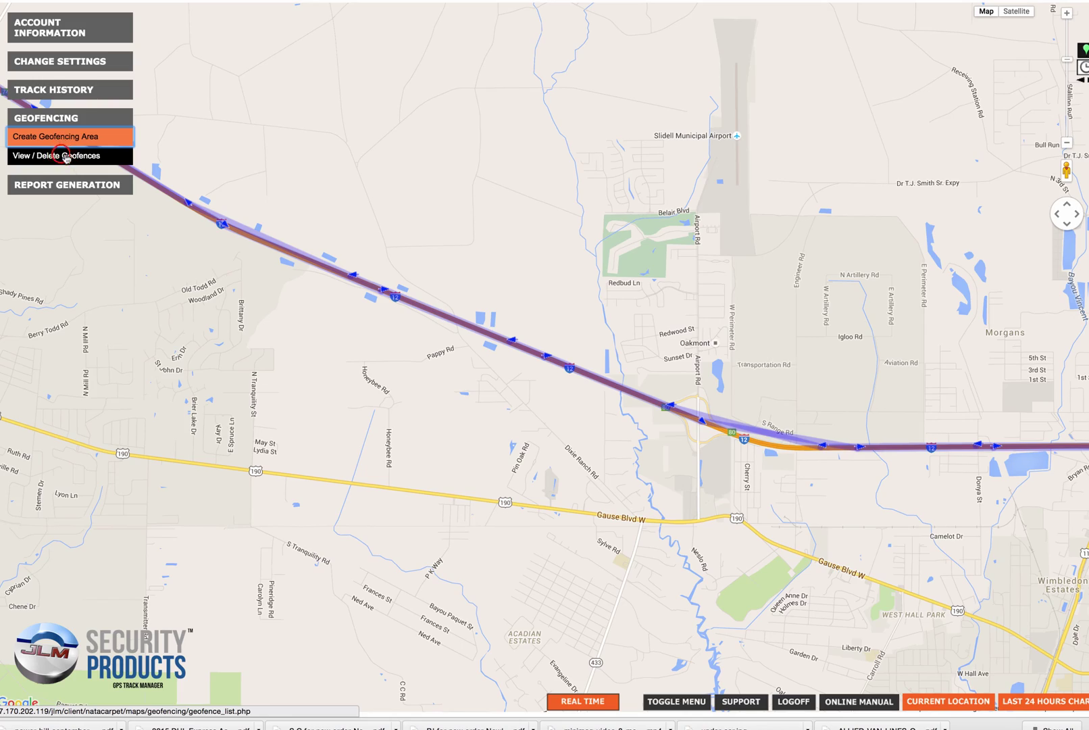
{"action": "left_click", "coordinate": [61, 155]}
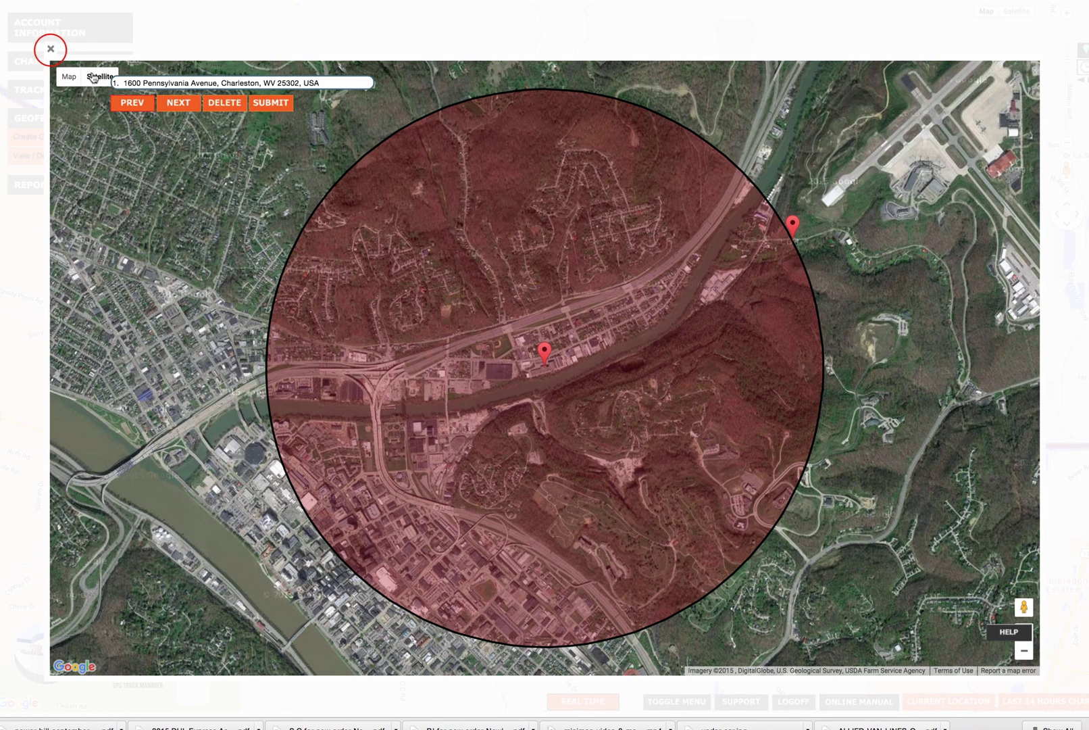
{"action": "left_click", "coordinate": [51, 48]}
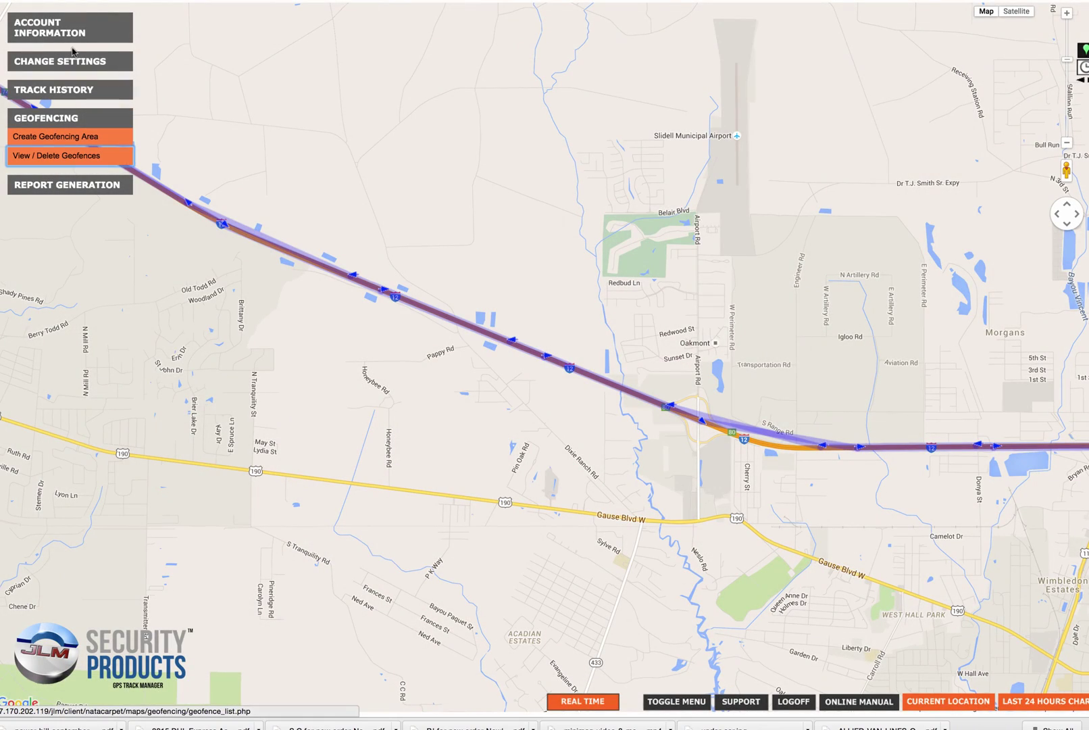
{"action": "left_click", "coordinate": [93, 184]}
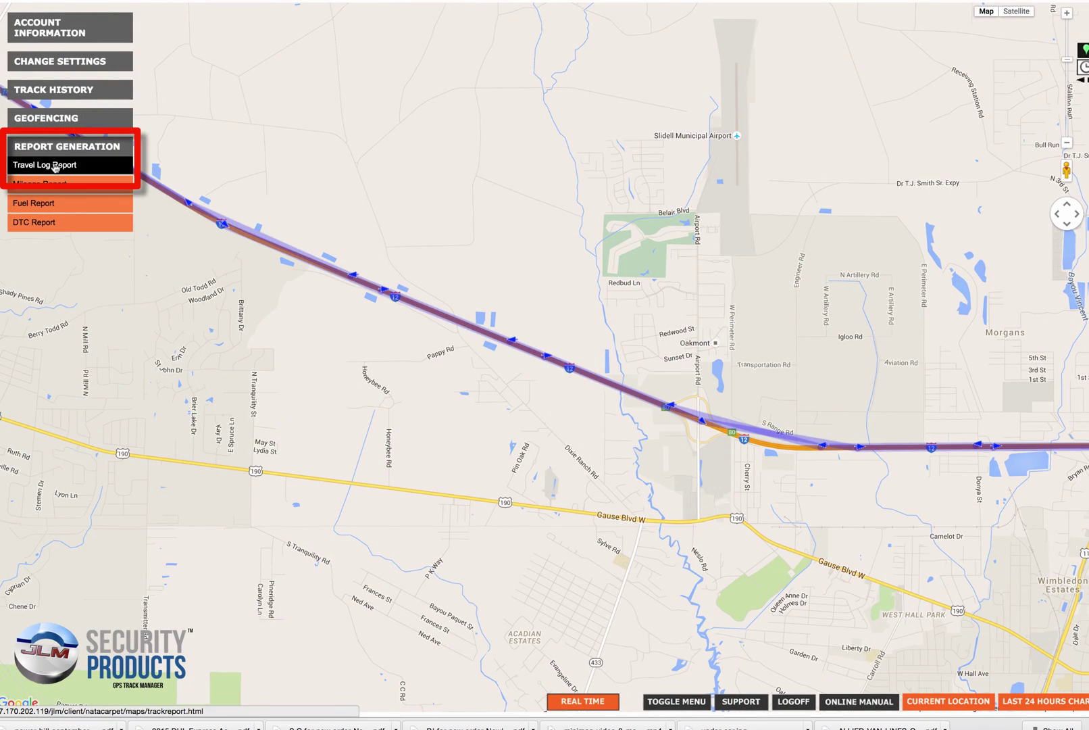
Generate a Travel Log Report for 09/21–09/23/2015 with ALL data points for the only driver.
{"action": "left_click", "coordinate": [51, 91]}
{"action": "left_click", "coordinate": [49, 167]}
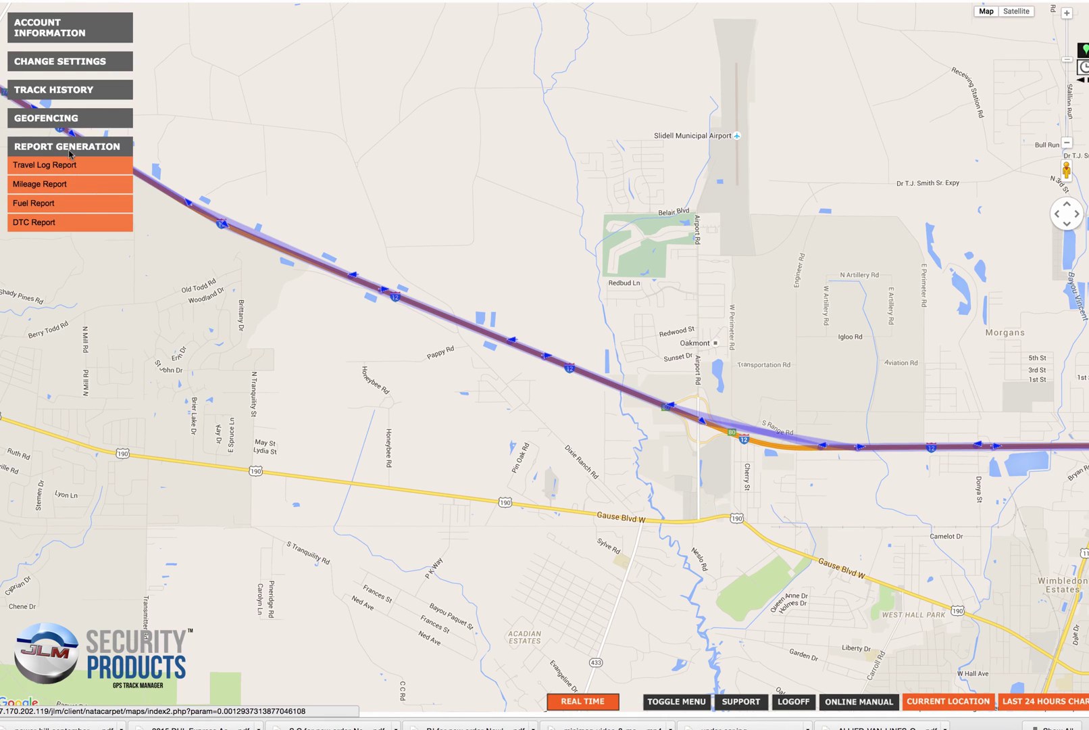
{"action": "left_click", "coordinate": [47, 167]}
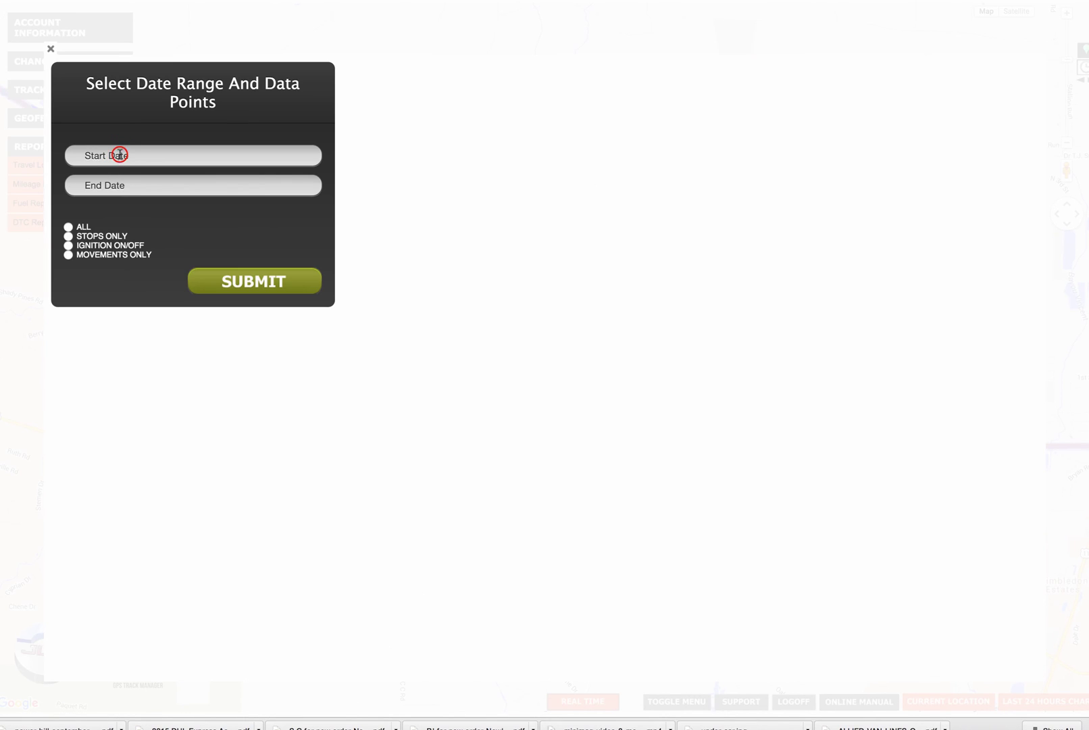
{"action": "left_click", "coordinate": [120, 155]}
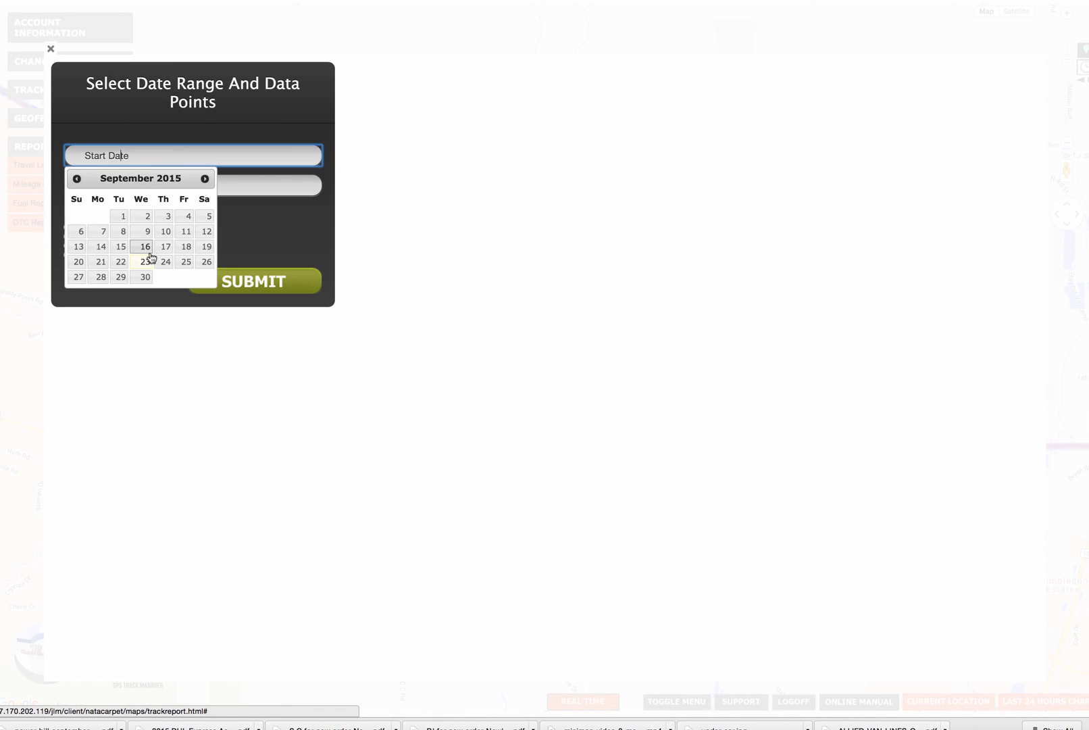
{"action": "left_click", "coordinate": [99, 261]}
{"action": "left_click", "coordinate": [131, 184]}
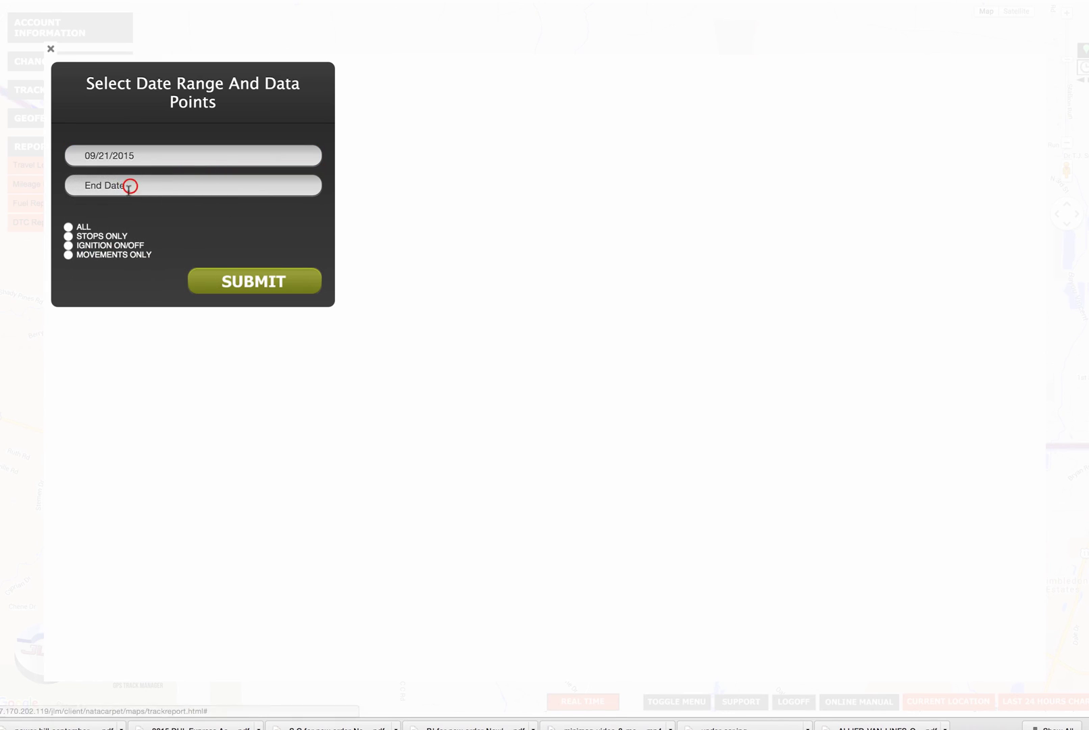
{"action": "left_click", "coordinate": [143, 295]}
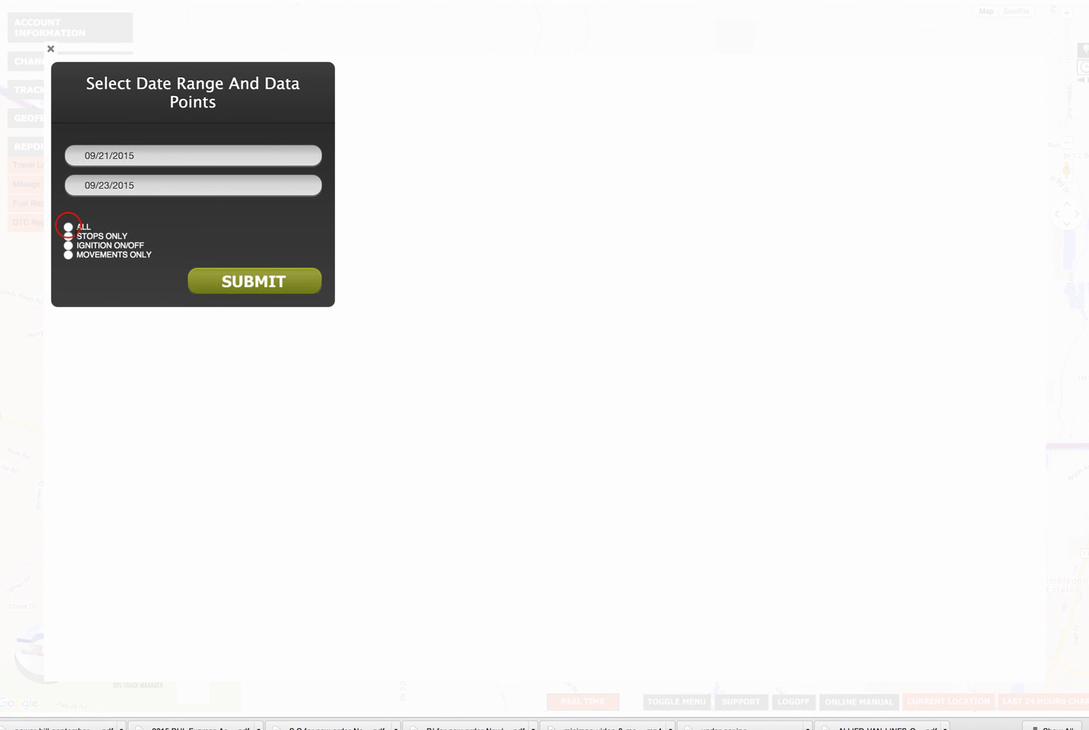
{"action": "left_click", "coordinate": [250, 280]}
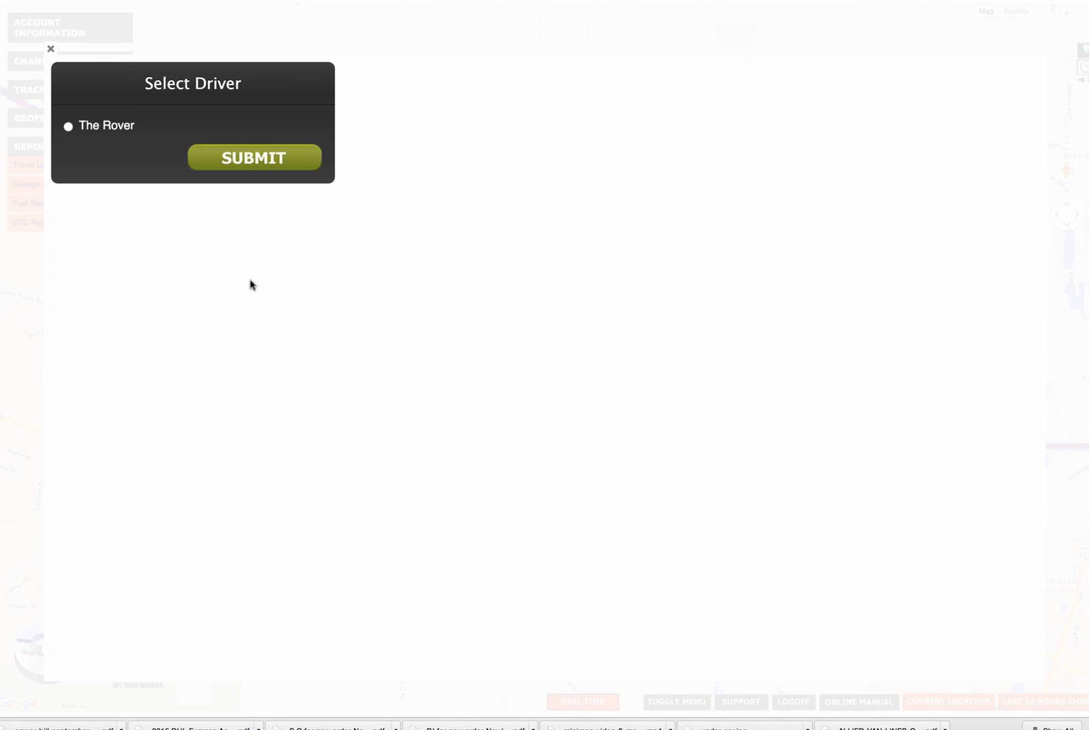
{"action": "left_click", "coordinate": [68, 127]}
{"action": "left_click", "coordinate": [234, 155]}
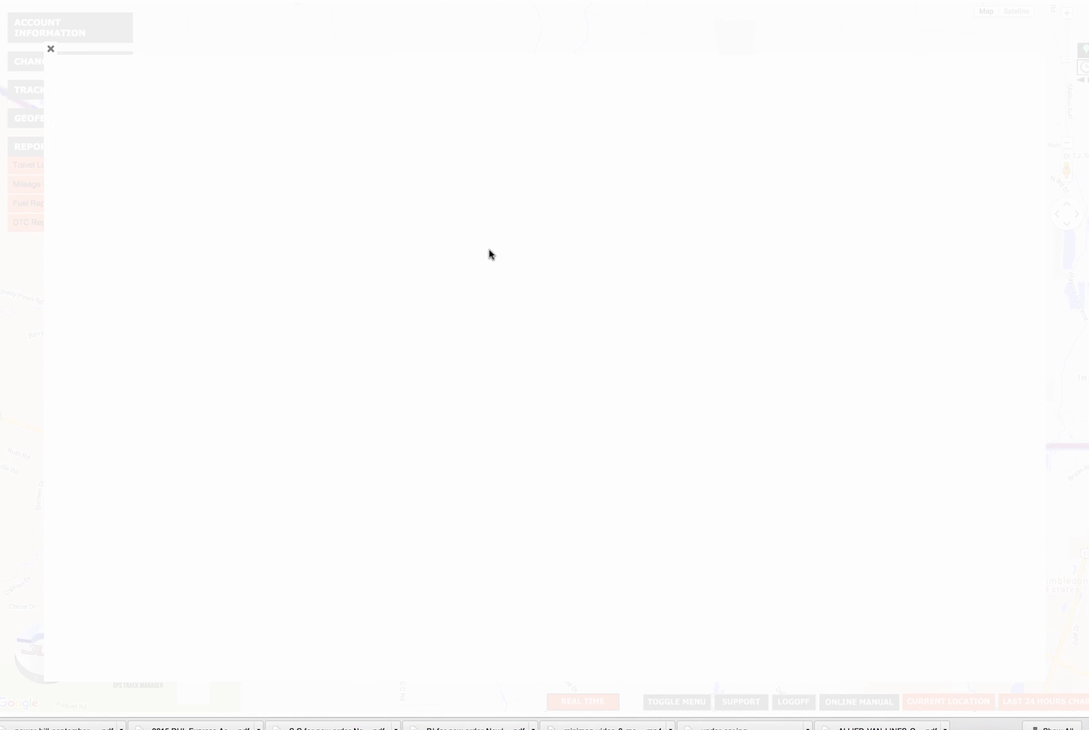
Open the 07:48:32 entry's location in Google Maps via [Map It].
{"action": "scroll", "coordinate": [679, 308], "scroll_direction": "down", "scroll_amount": 2}
{"action": "scroll", "coordinate": [679, 309], "scroll_direction": "down", "scroll_amount": 2}
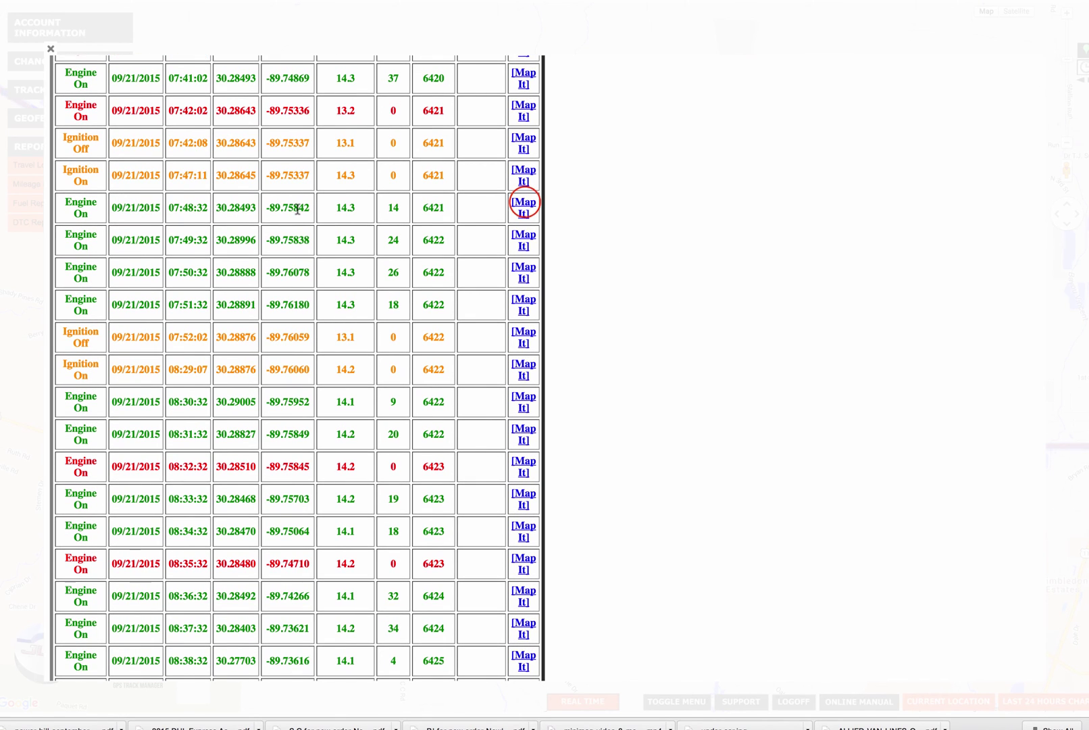
{"action": "left_click", "coordinate": [525, 206]}
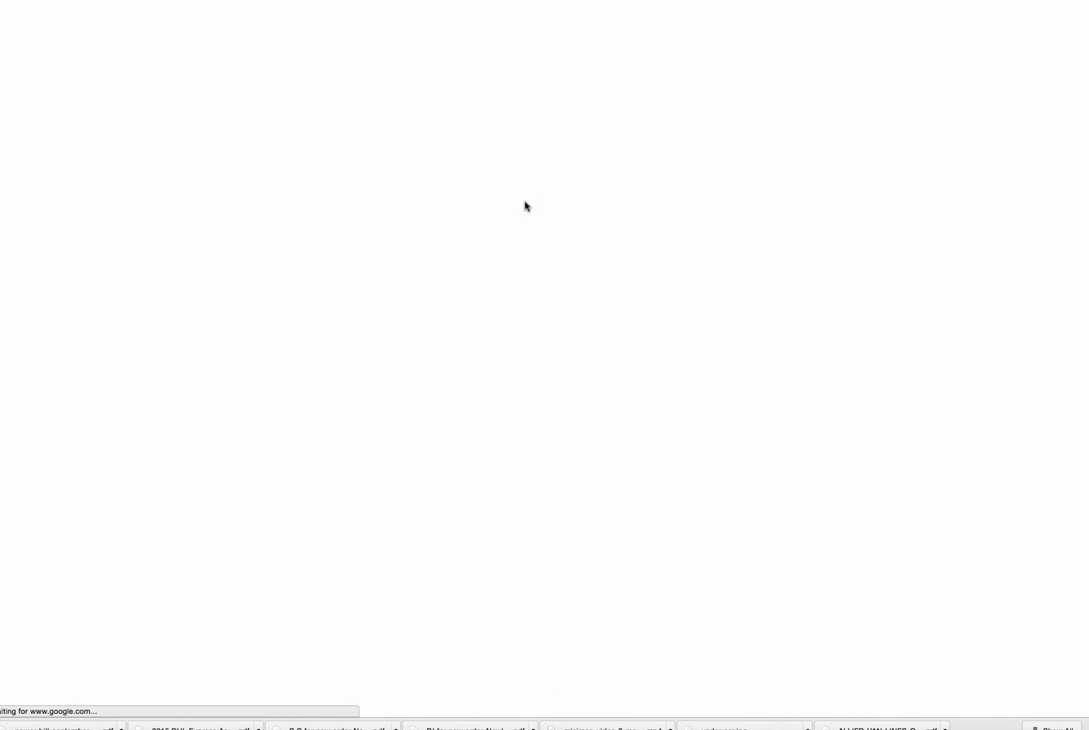